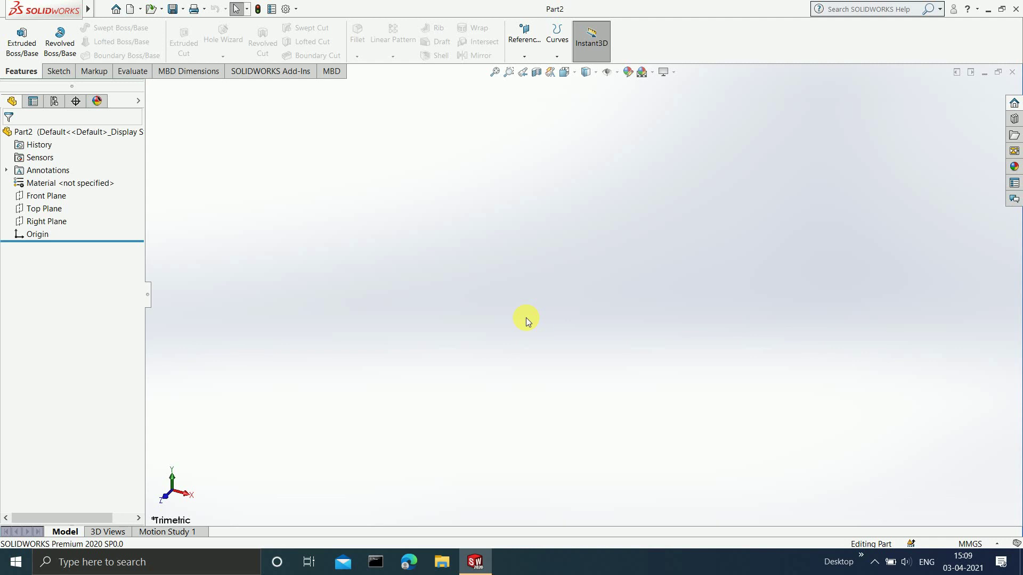
{"action": "left_click", "coordinate": [556, 57]}
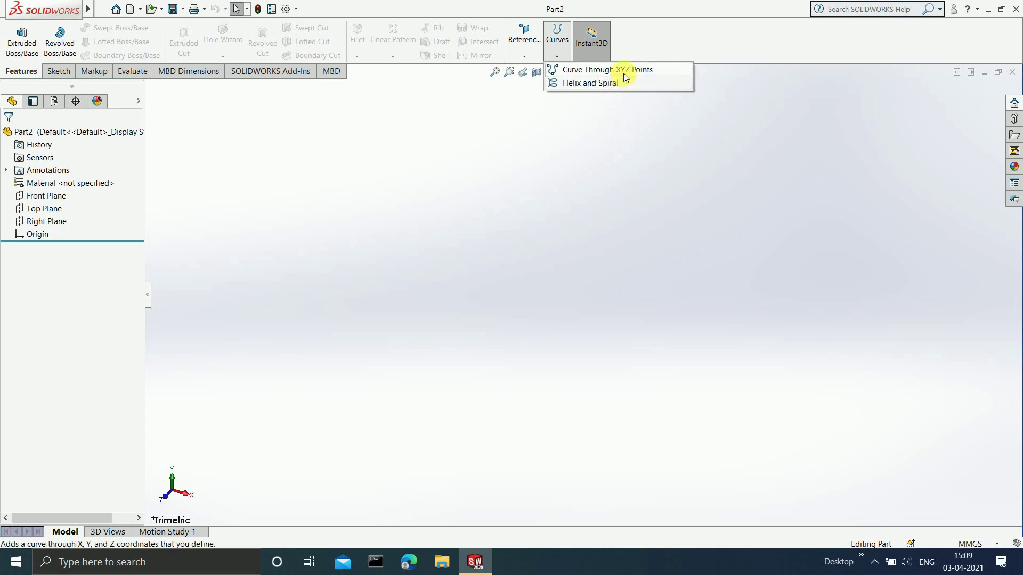
{"action": "left_click", "coordinate": [559, 205]}
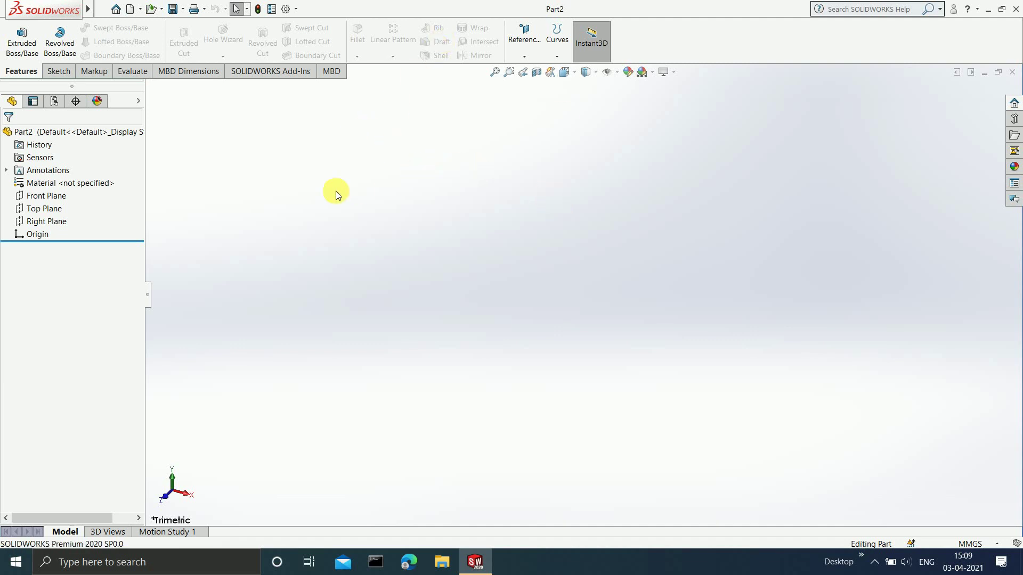
Sketch a wavy nine-point spline on the Top Plane, starting at the origin and extending about 230 mm along X, and exit the sketch
{"action": "left_click", "coordinate": [41, 209]}
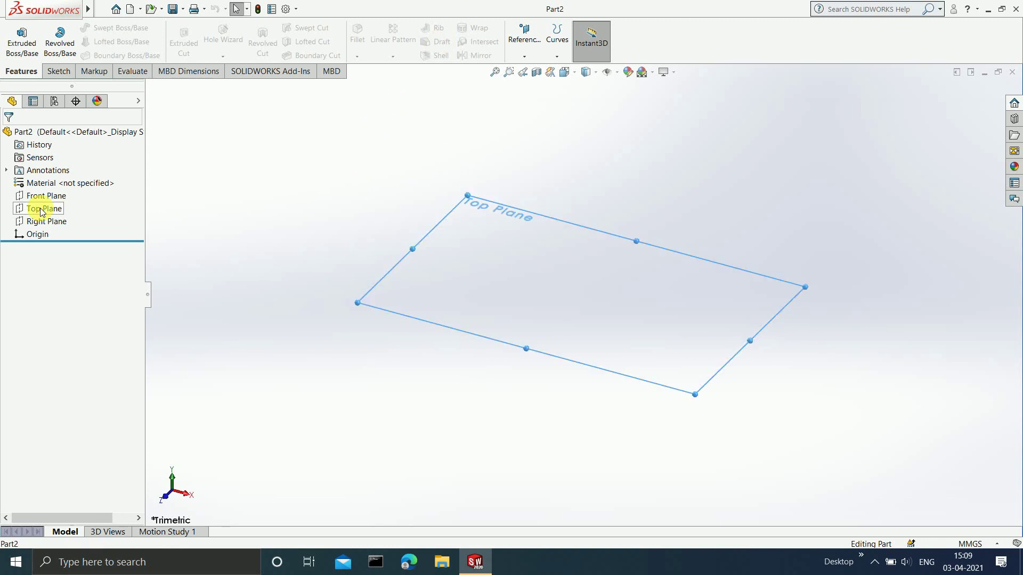
{"action": "left_click", "coordinate": [489, 195]}
{"action": "left_click", "coordinate": [545, 158]}
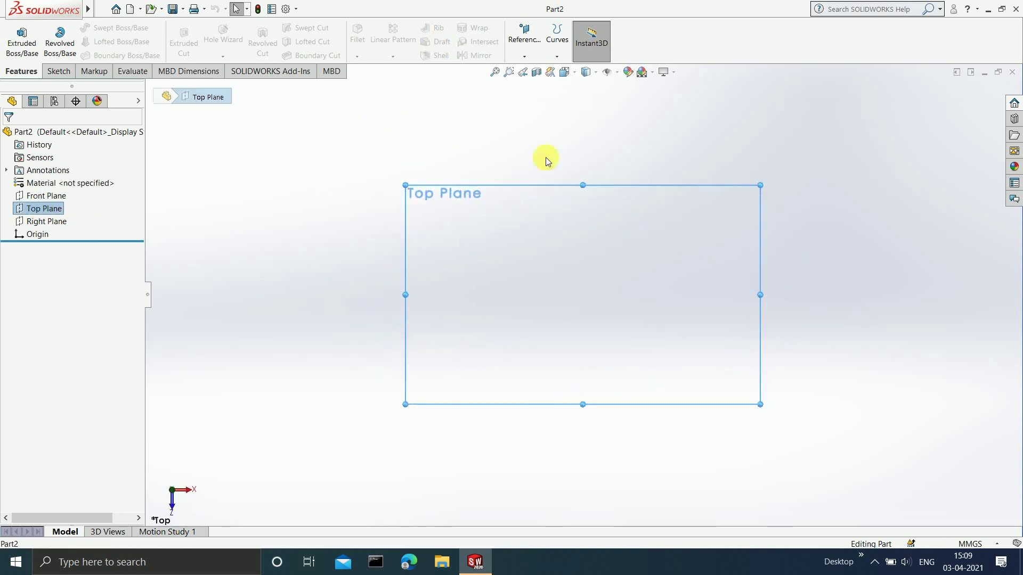
{"action": "left_click", "coordinate": [67, 74]}
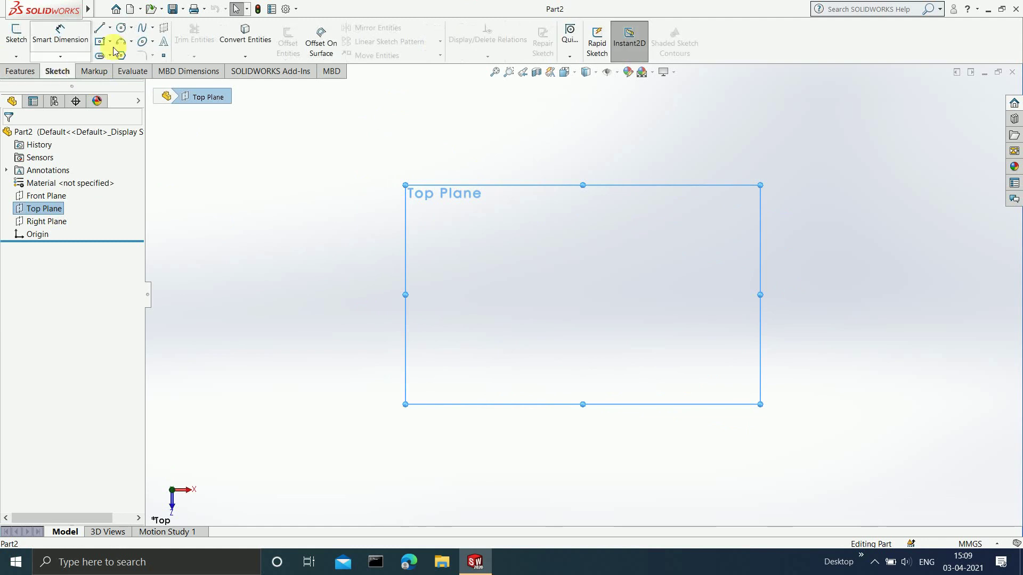
{"action": "left_click", "coordinate": [143, 29]}
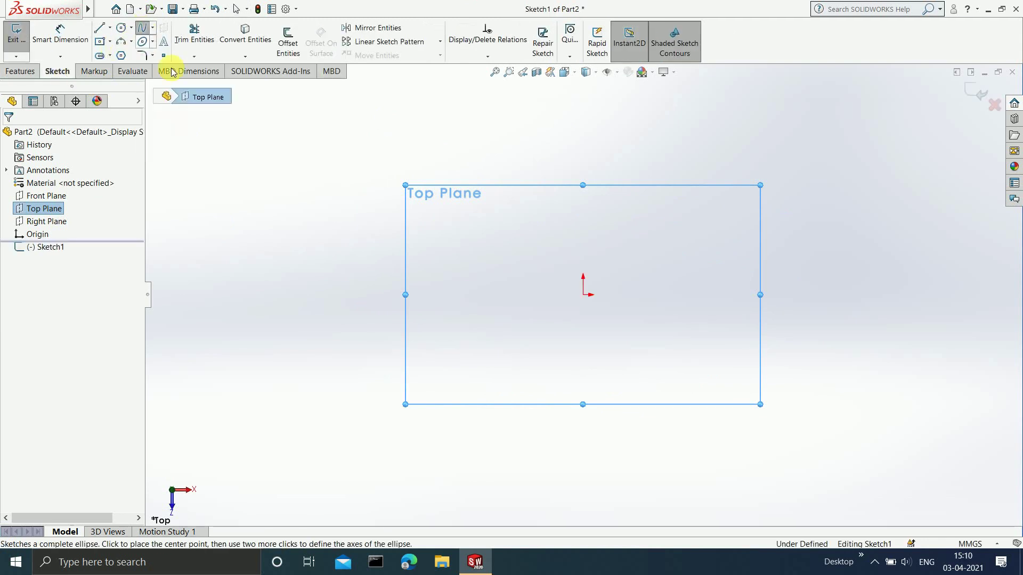
{"action": "left_click", "coordinate": [584, 298]}
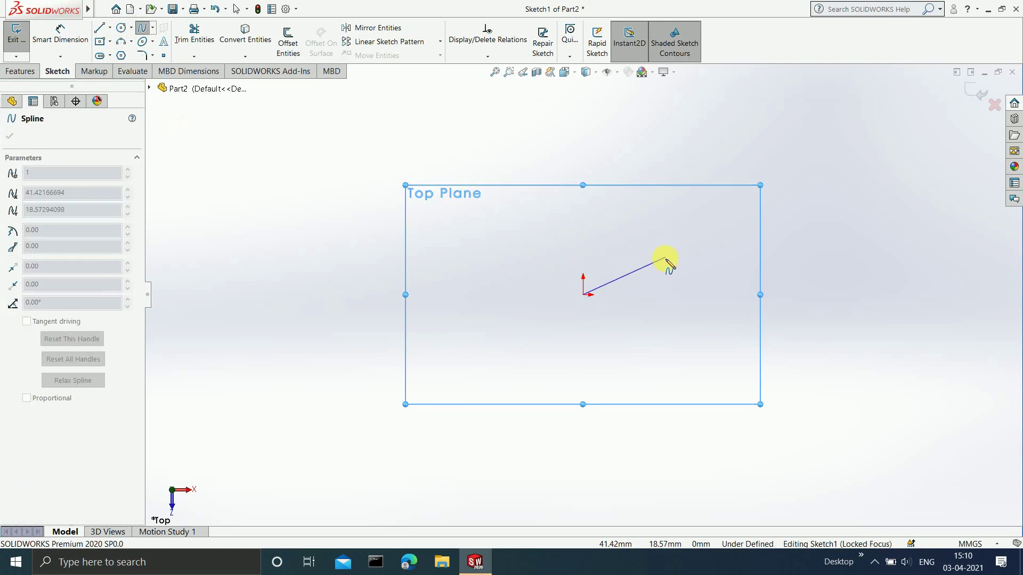
{"action": "left_click", "coordinate": [654, 261]}
{"action": "left_click", "coordinate": [720, 309]}
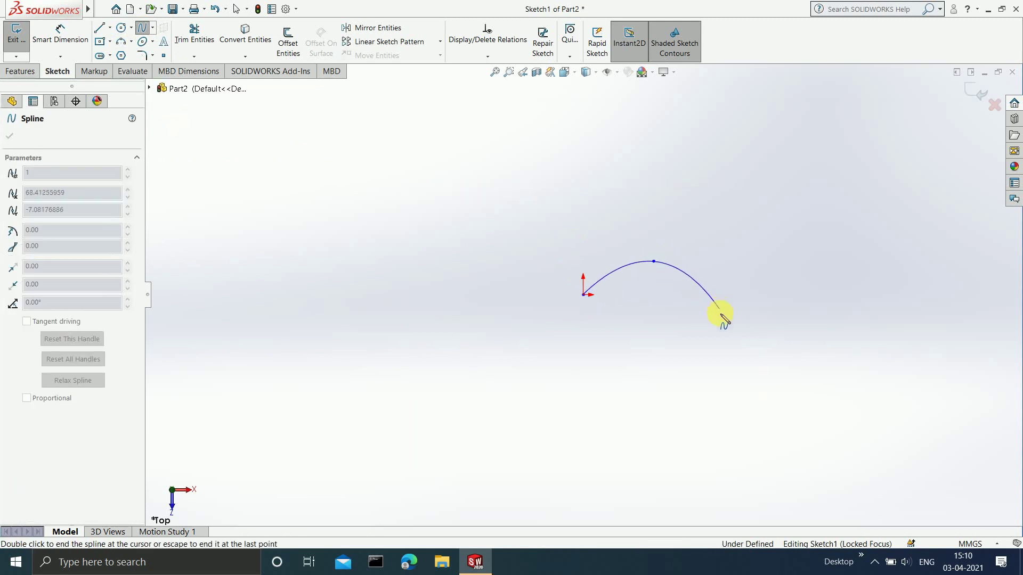
{"action": "left_click", "coordinate": [758, 355]}
{"action": "left_click", "coordinate": [843, 326]}
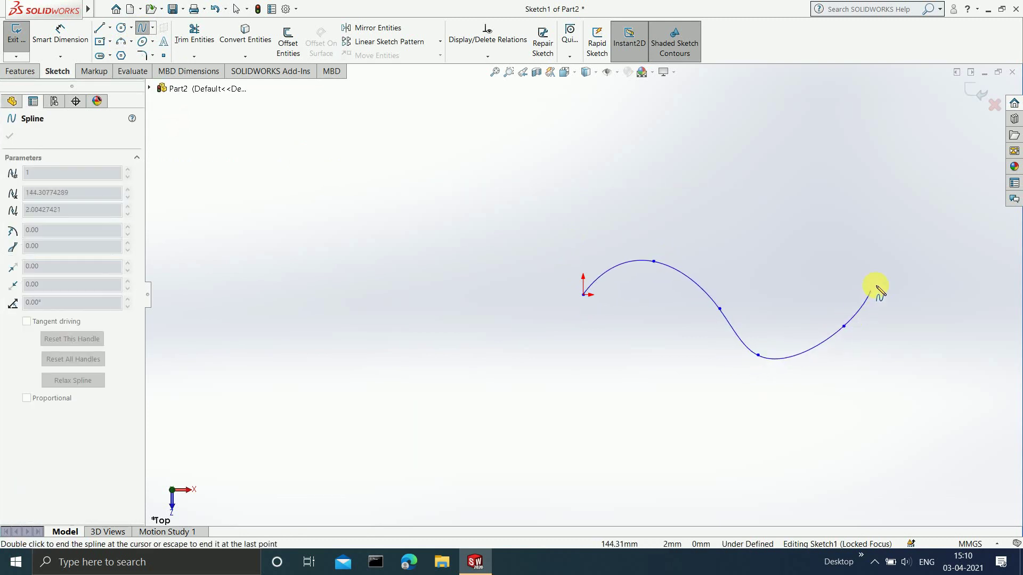
{"action": "left_click", "coordinate": [982, 275]}
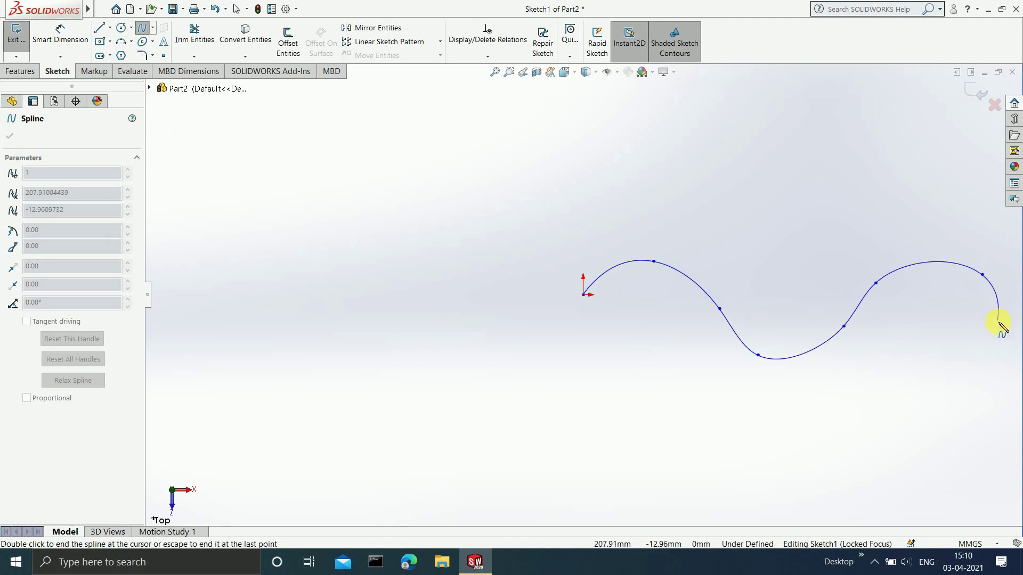
{"action": "left_click", "coordinate": [1000, 329]}
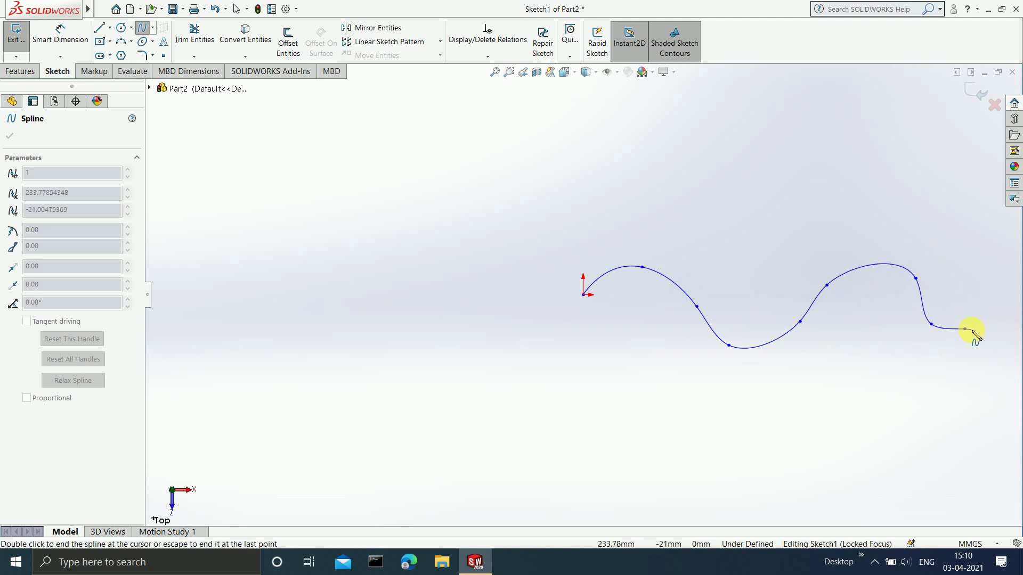
{"action": "double_click", "coordinate": [965, 329]}
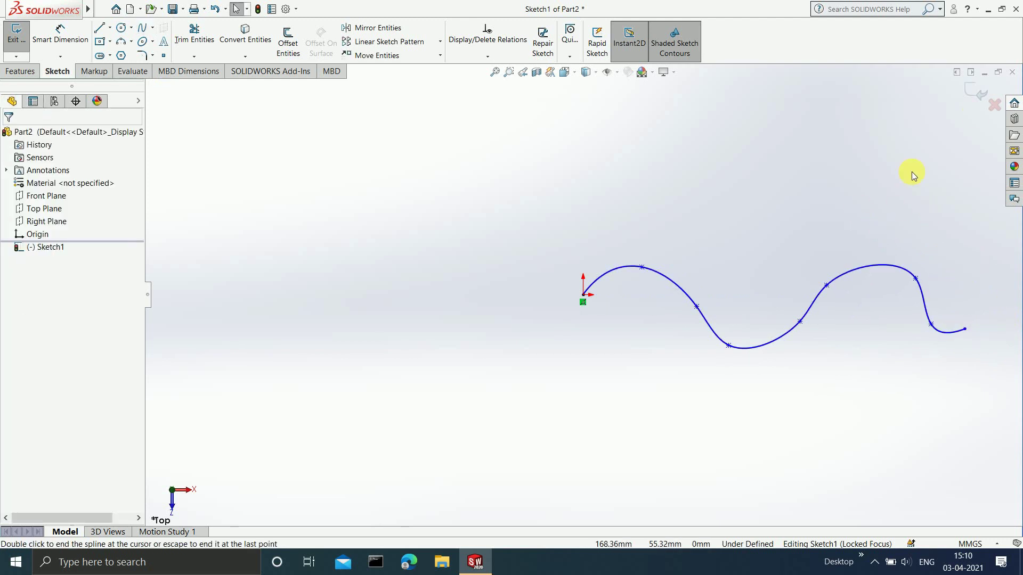
{"action": "left_click", "coordinate": [977, 94]}
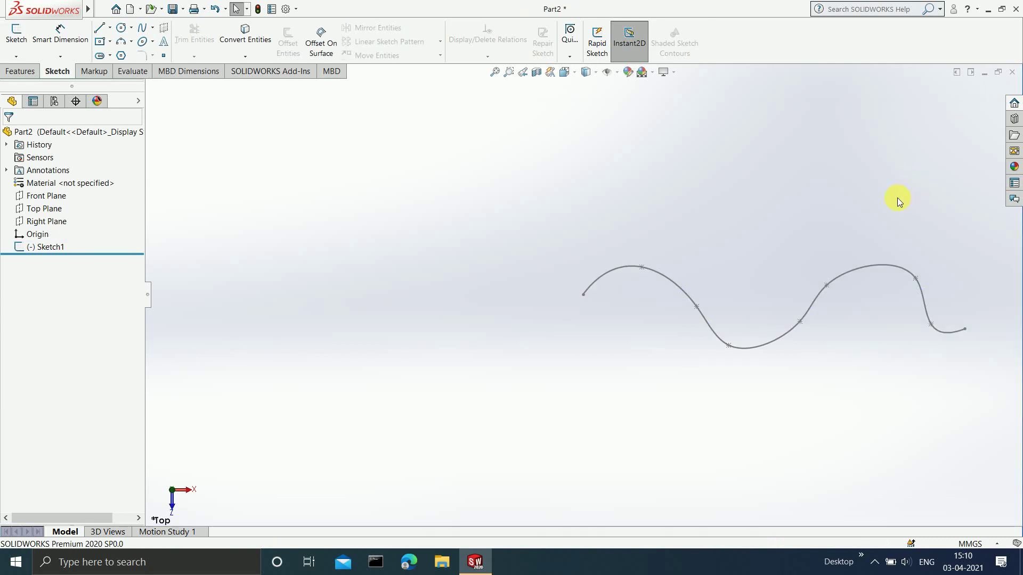
{"action": "left_click", "coordinate": [60, 213]}
{"action": "scroll", "coordinate": [844, 325], "scroll_direction": "down", "scroll_amount": 3}
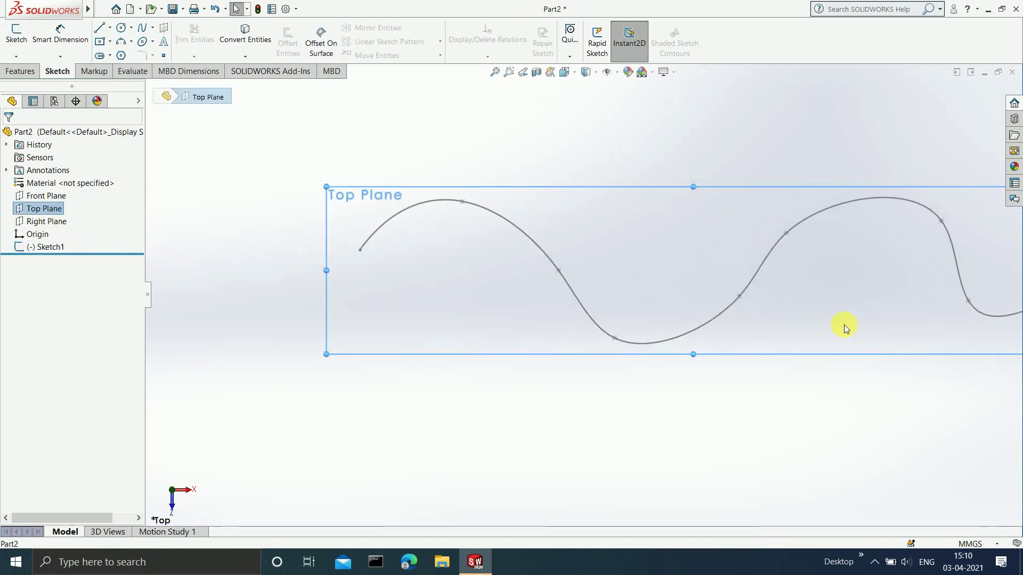
{"action": "scroll", "coordinate": [867, 274], "scroll_direction": "up", "scroll_amount": 2}
{"action": "scroll", "coordinate": [817, 336], "scroll_direction": "down", "scroll_amount": 1}
{"action": "mouse_move", "coordinate": [817, 335]}
{"action": "middle_mouse_down"}
{"action": "mouse_move", "coordinate": [806, 335]}
{"action": "mouse_move", "coordinate": [768, 275]}
{"action": "mouse_move", "coordinate": [783, 342]}
{"action": "mouse_move", "coordinate": [794, 339]}
{"action": "middle_mouse_up"}
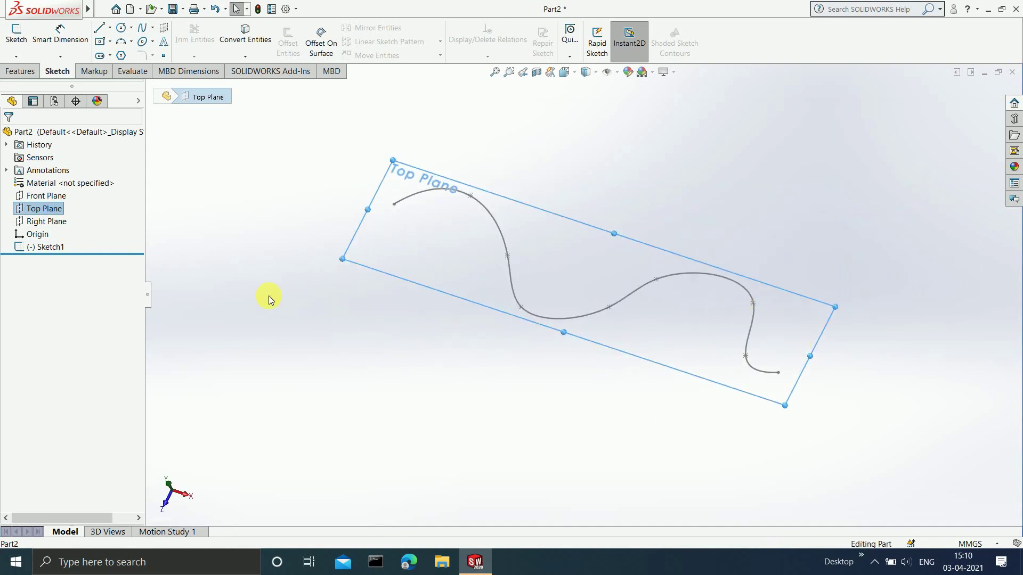
Sketch a rising six-point spline on the Front Plane, starting at the origin where the first spline begins, and exit the sketch
{"action": "left_click", "coordinate": [54, 200]}
{"action": "mouse_move", "coordinate": [598, 258]}
{"action": "middle_mouse_down"}
{"action": "mouse_move", "coordinate": [621, 169]}
{"action": "mouse_move", "coordinate": [626, 175]}
{"action": "mouse_move", "coordinate": [641, 143]}
{"action": "mouse_move", "coordinate": [623, 171]}
{"action": "mouse_move", "coordinate": [591, 171]}
{"action": "middle_mouse_up"}
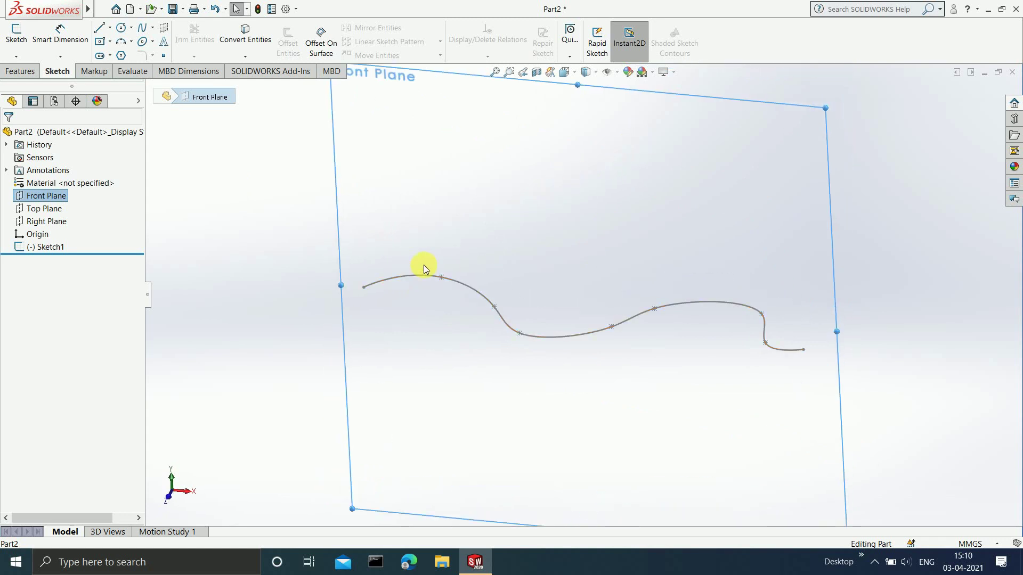
{"action": "key", "text": "ctrl+8"}
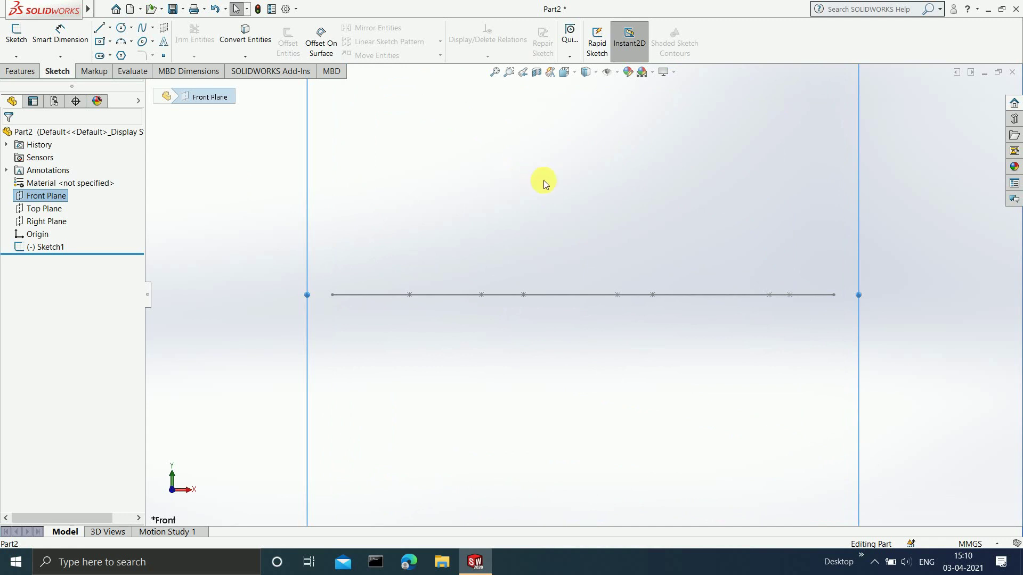
{"action": "key", "text": "f"}
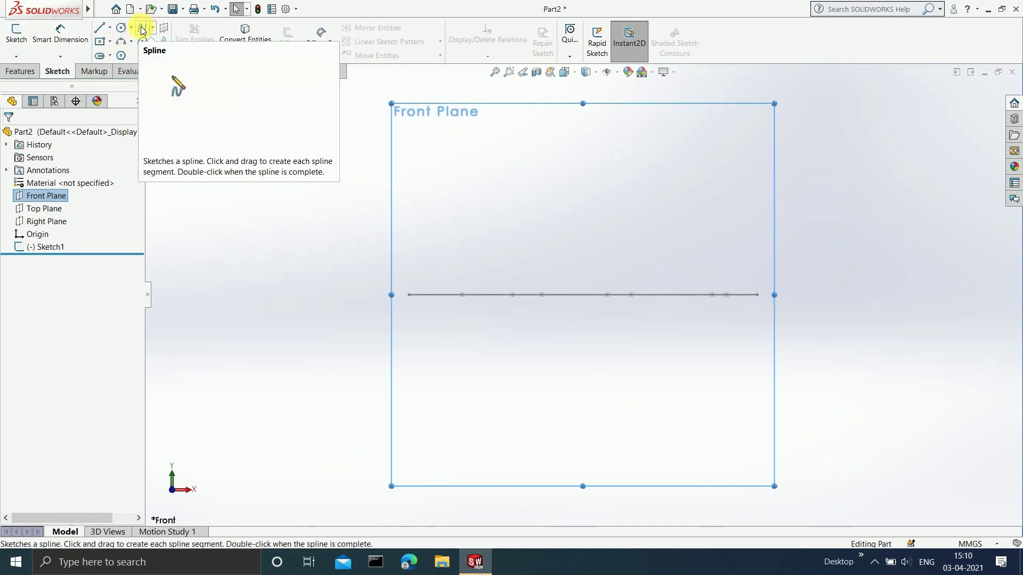
{"action": "left_click", "coordinate": [172, 76]}
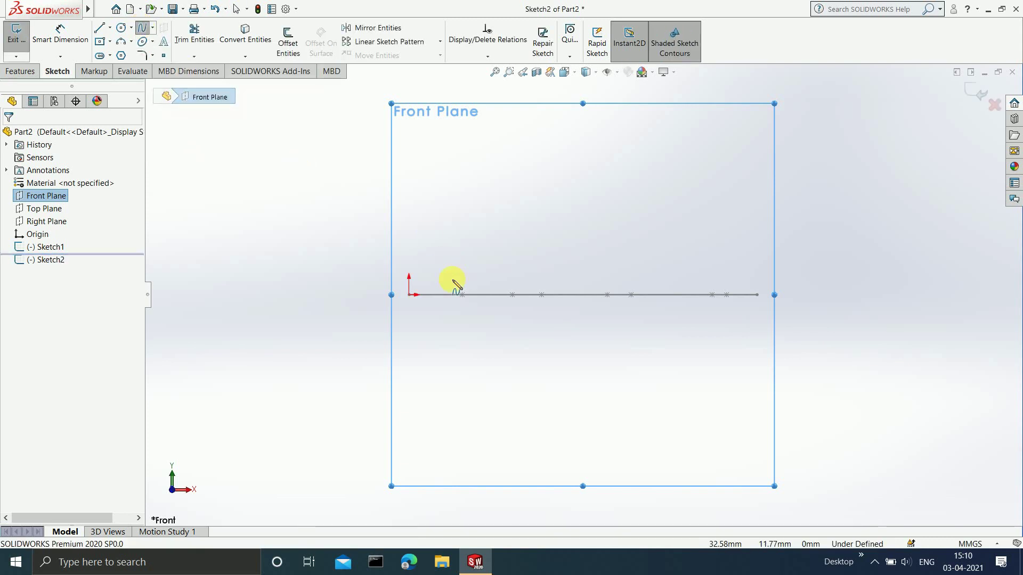
{"action": "left_click", "coordinate": [409, 295]}
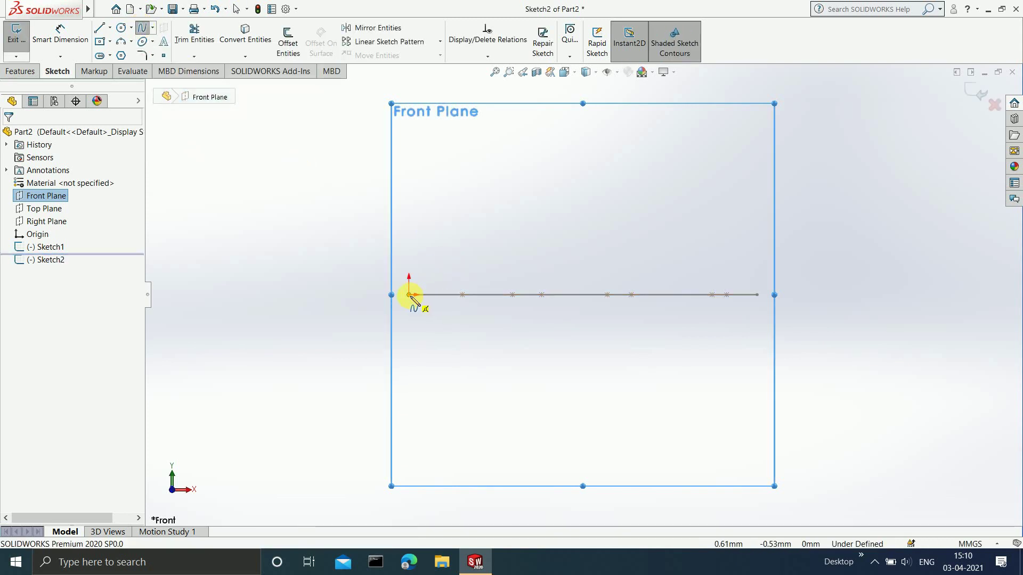
{"action": "left_click", "coordinate": [423, 239]}
{"action": "left_click", "coordinate": [492, 194]}
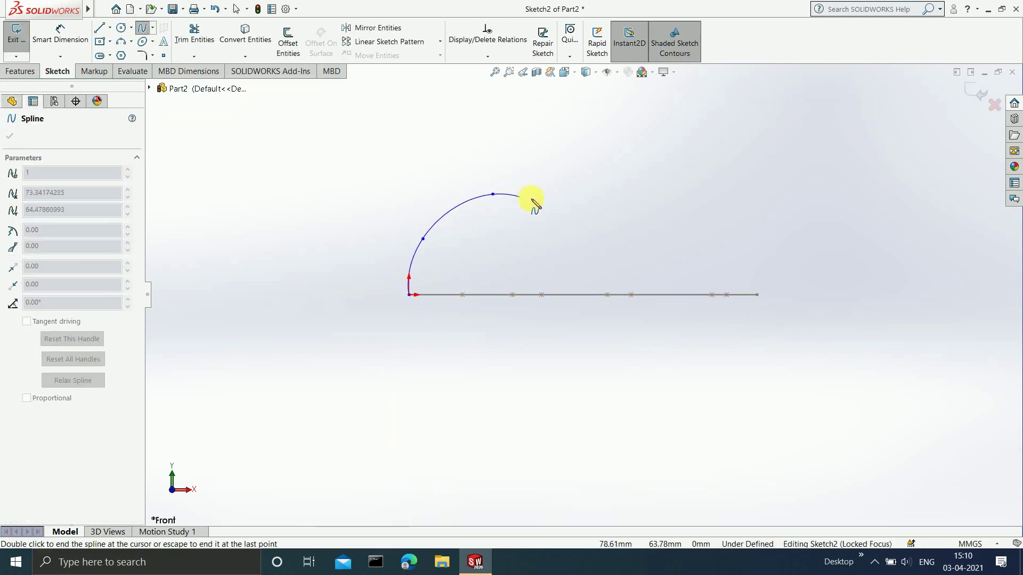
{"action": "left_click", "coordinate": [622, 160]}
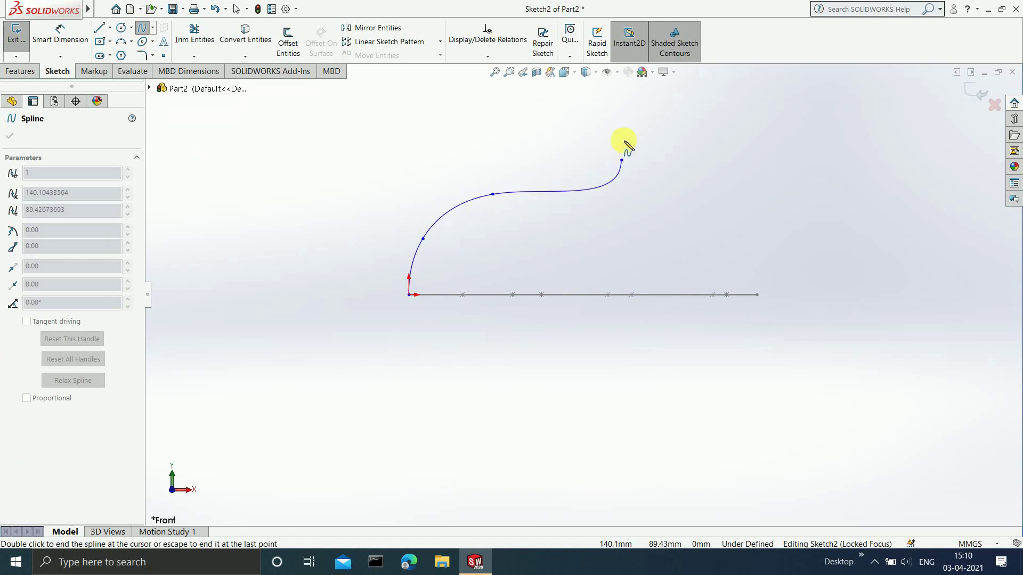
{"action": "left_click", "coordinate": [674, 121]}
{"action": "left_click", "coordinate": [789, 101]}
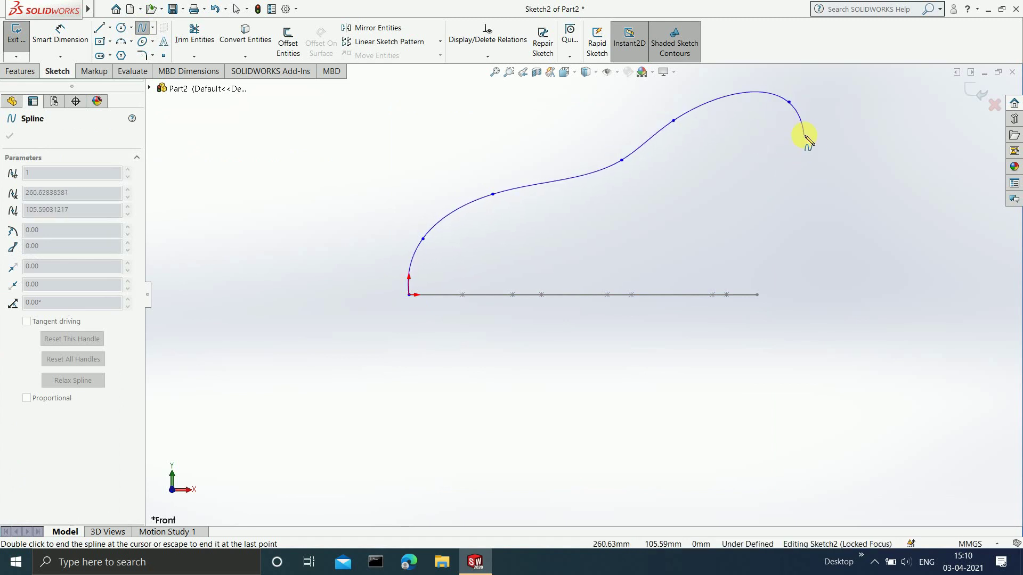
{"action": "key", "text": "Escape"}
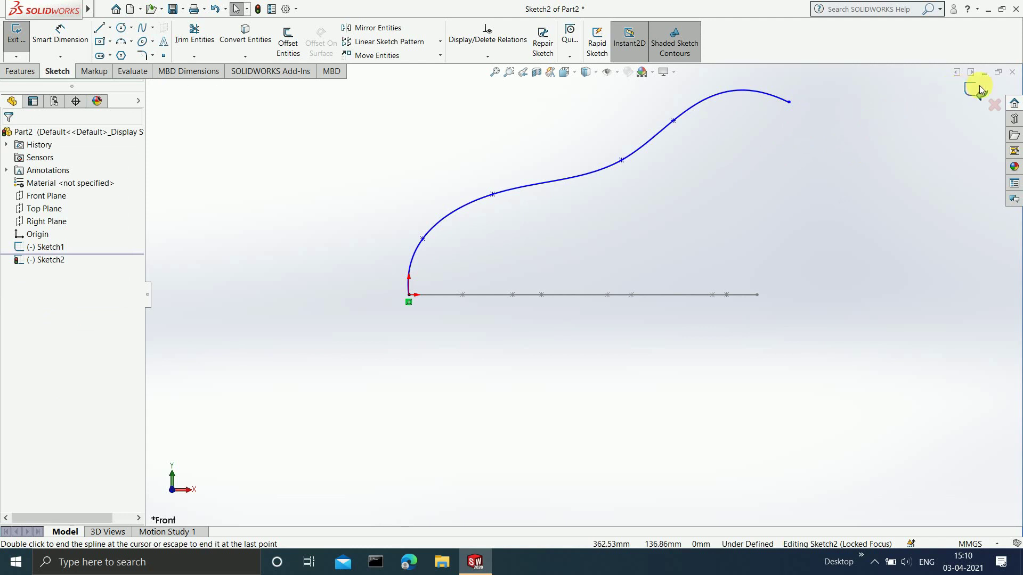
{"action": "left_click", "coordinate": [979, 89]}
Create a Composite Curve joining the Front Plane spline and the Top Plane spline that meet at the origin
{"action": "mouse_move", "coordinate": [887, 151]}
{"action": "middle_mouse_down"}
{"action": "mouse_move", "coordinate": [880, 196]}
{"action": "mouse_move", "coordinate": [823, 244]}
{"action": "mouse_move", "coordinate": [804, 238]}
{"action": "mouse_move", "coordinate": [807, 193]}
{"action": "mouse_move", "coordinate": [853, 170]}
{"action": "mouse_move", "coordinate": [876, 221]}
{"action": "mouse_move", "coordinate": [806, 218]}
{"action": "middle_mouse_up"}
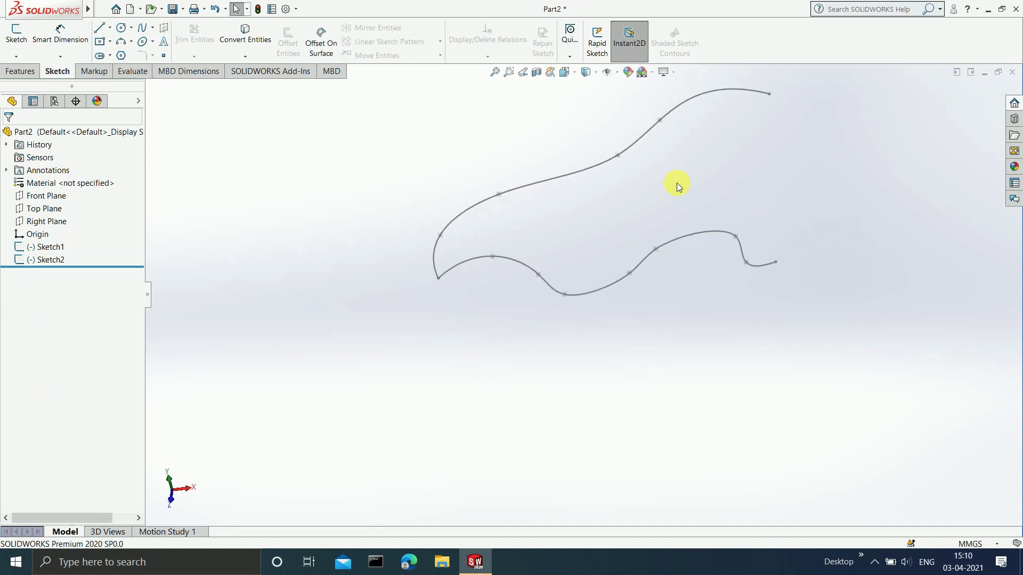
{"action": "middle_click_drag", "start_coordinate": [677, 185], "coordinate": [620, 183], "text": "ctrl"}
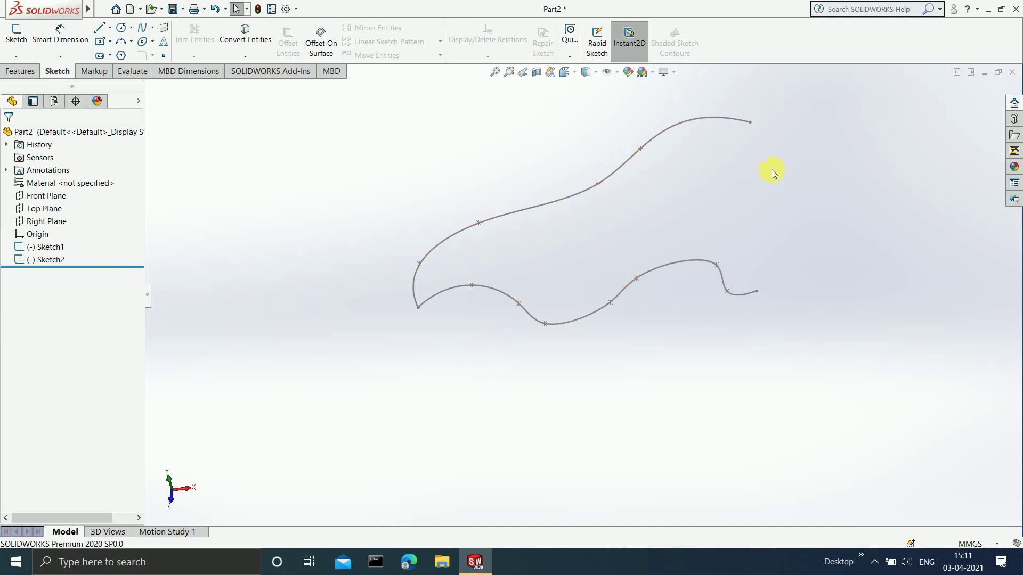
{"action": "middle_click_drag", "start_coordinate": [786, 155], "coordinate": [765, 183]}
{"action": "middle_click_drag", "start_coordinate": [646, 229], "coordinate": [742, 124]}
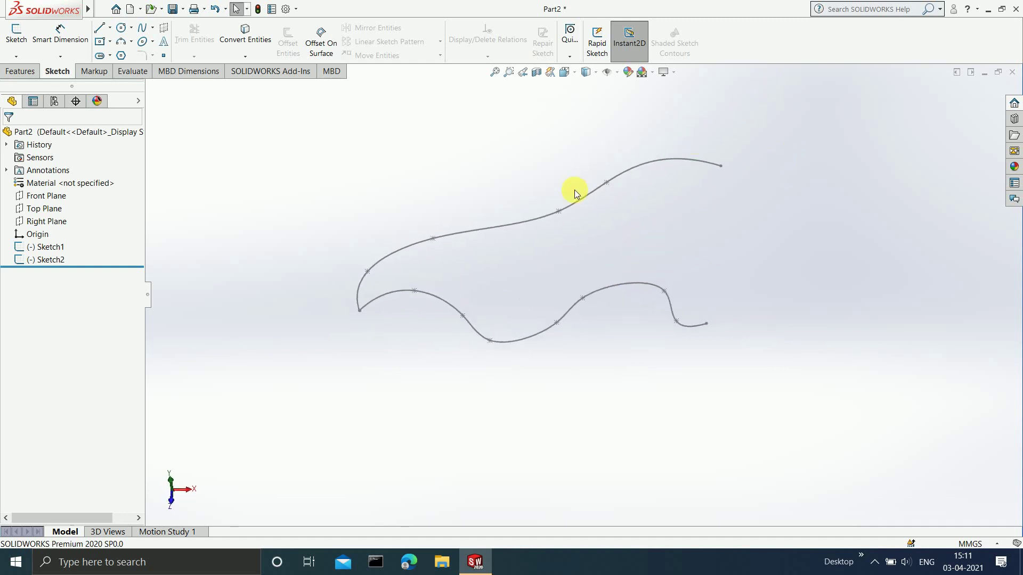
{"action": "left_click", "coordinate": [19, 71]}
{"action": "left_click", "coordinate": [563, 58]}
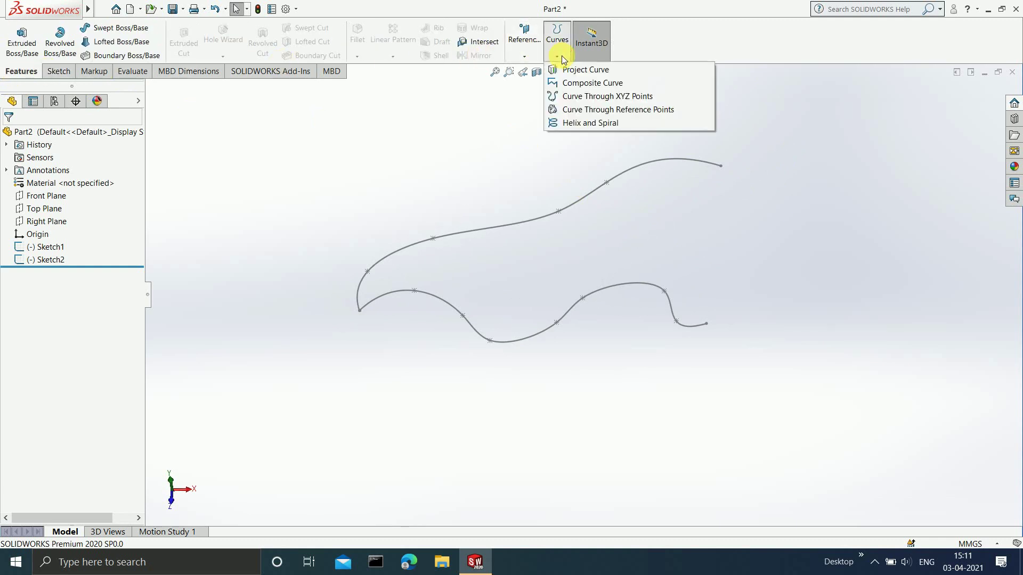
{"action": "left_click", "coordinate": [584, 85]}
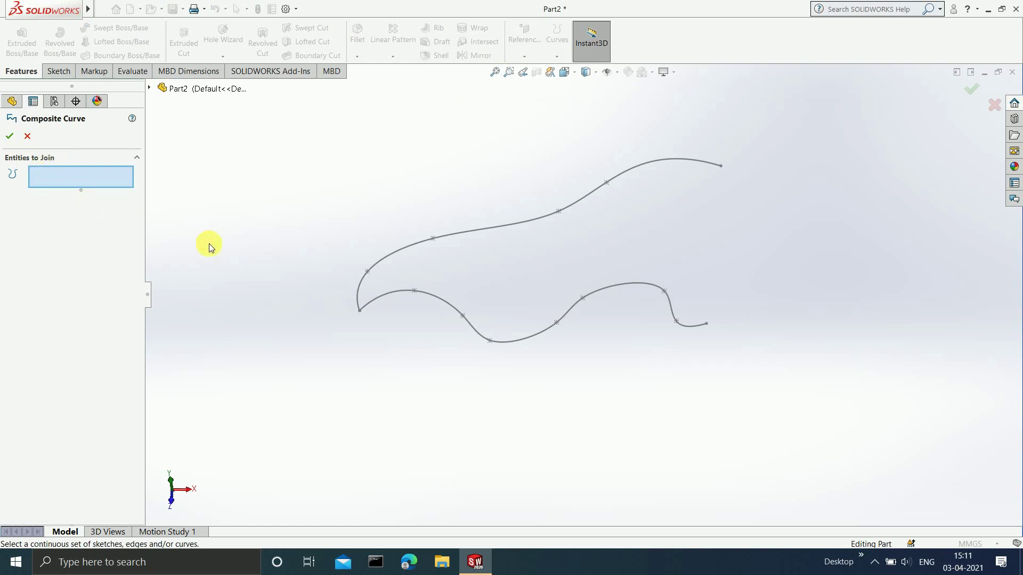
{"action": "left_click", "coordinate": [384, 261]}
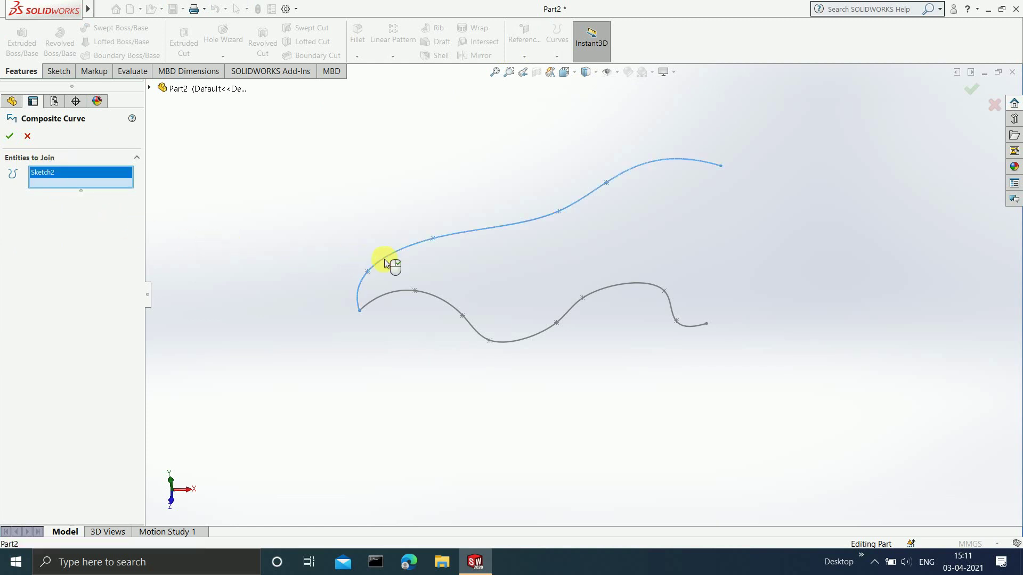
{"action": "left_click", "coordinate": [395, 296]}
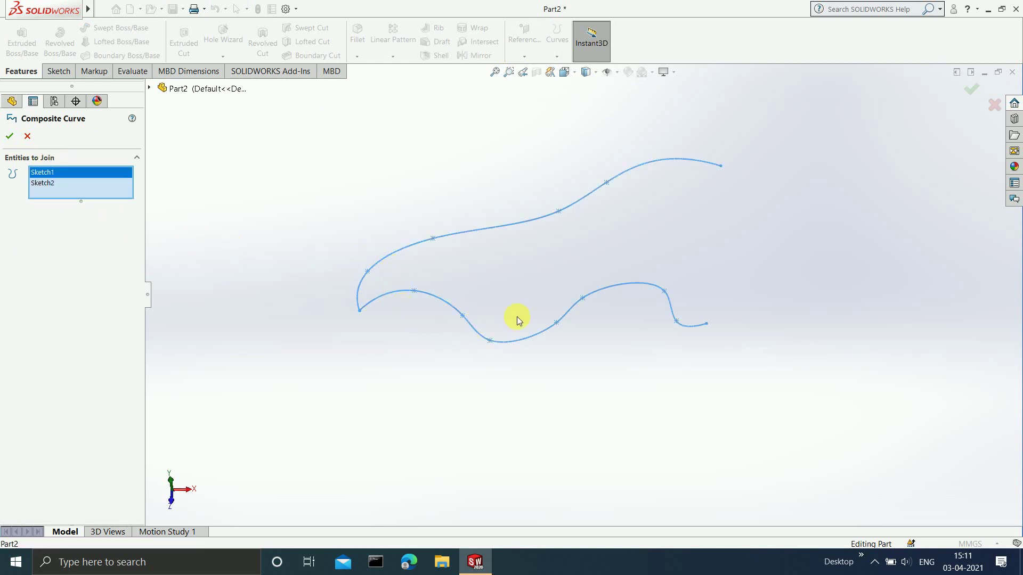
{"action": "middle_click_drag", "start_coordinate": [554, 279], "coordinate": [712, 194]}
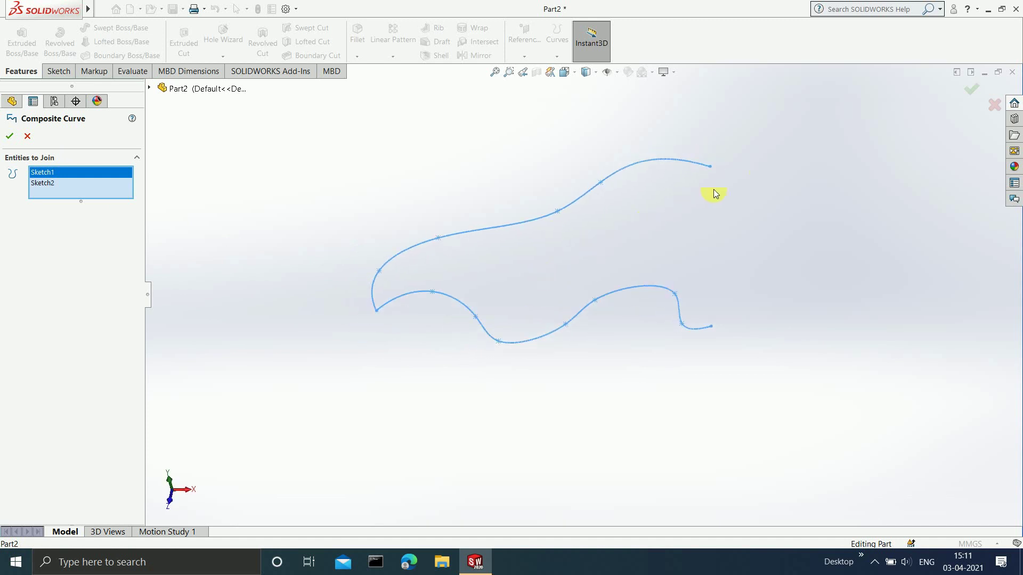
{"action": "left_click", "coordinate": [970, 89]}
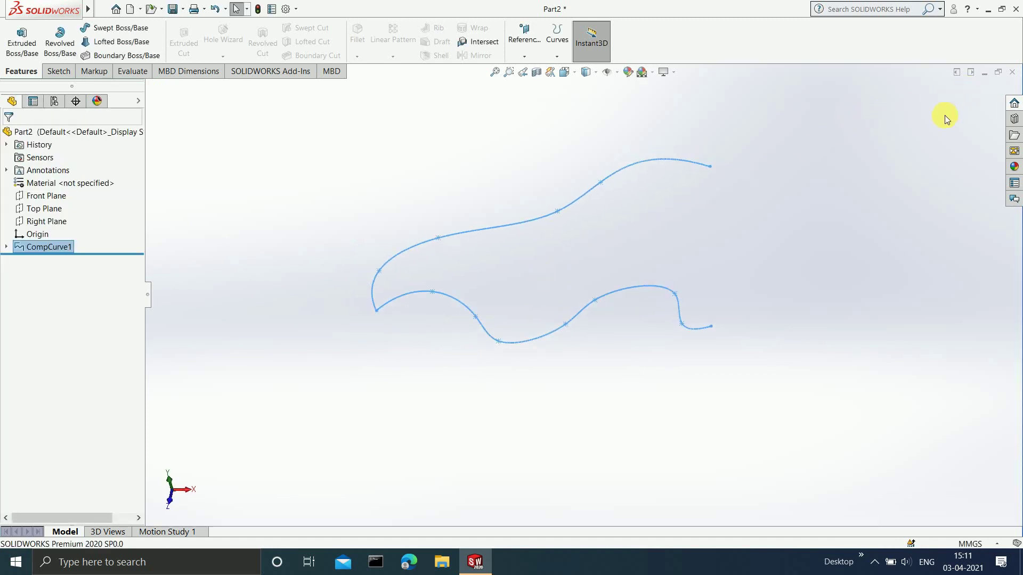
Select the composite curve in the model to check how its two joined splines behave as one entity
{"action": "left_click", "coordinate": [809, 195]}
{"action": "middle_click_drag", "start_coordinate": [785, 283], "coordinate": [623, 285]}
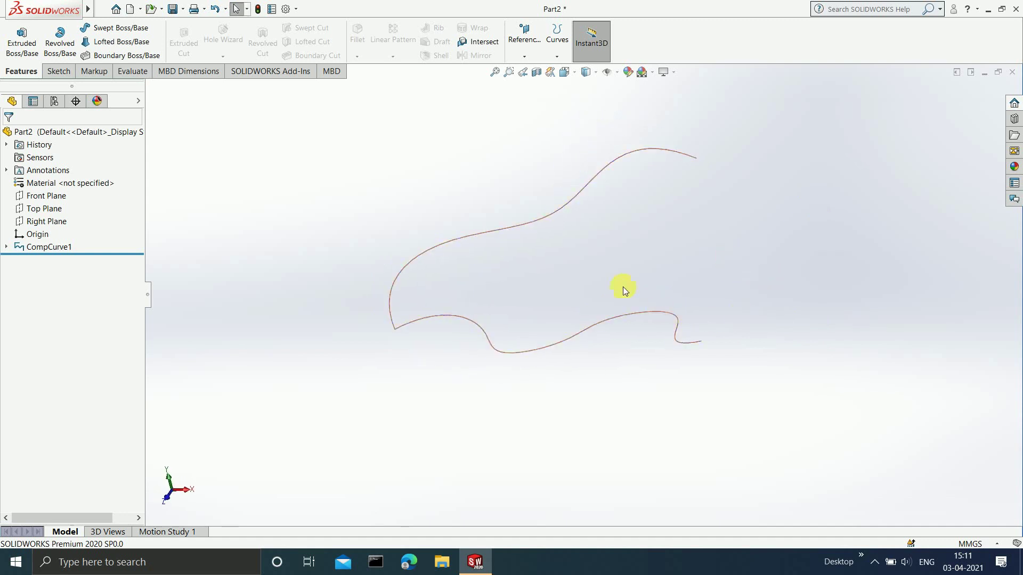
{"action": "left_click", "coordinate": [522, 226]}
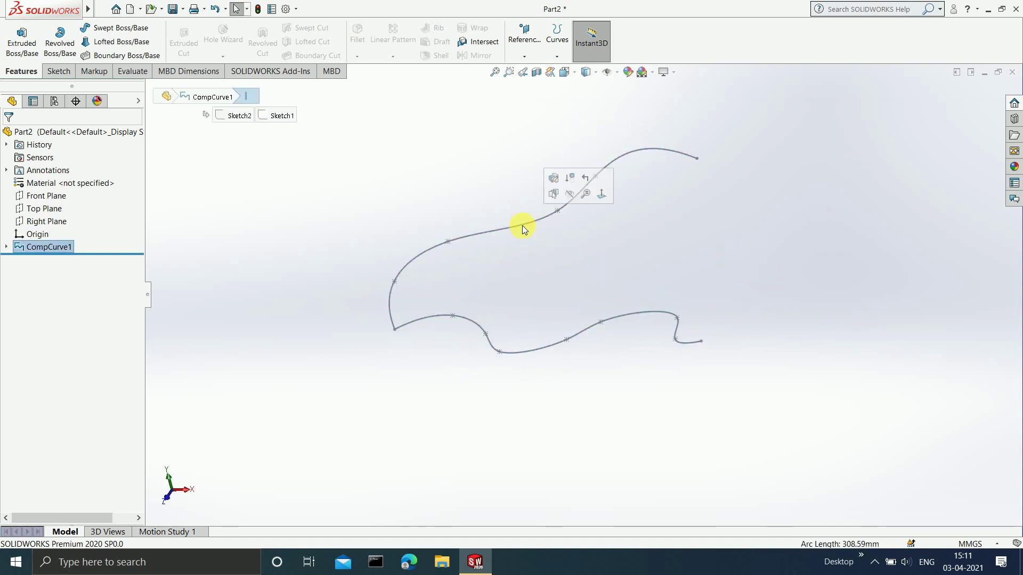
Delete the composite curve feature from the part and confirm the deletion
{"action": "left_click", "coordinate": [759, 238]}
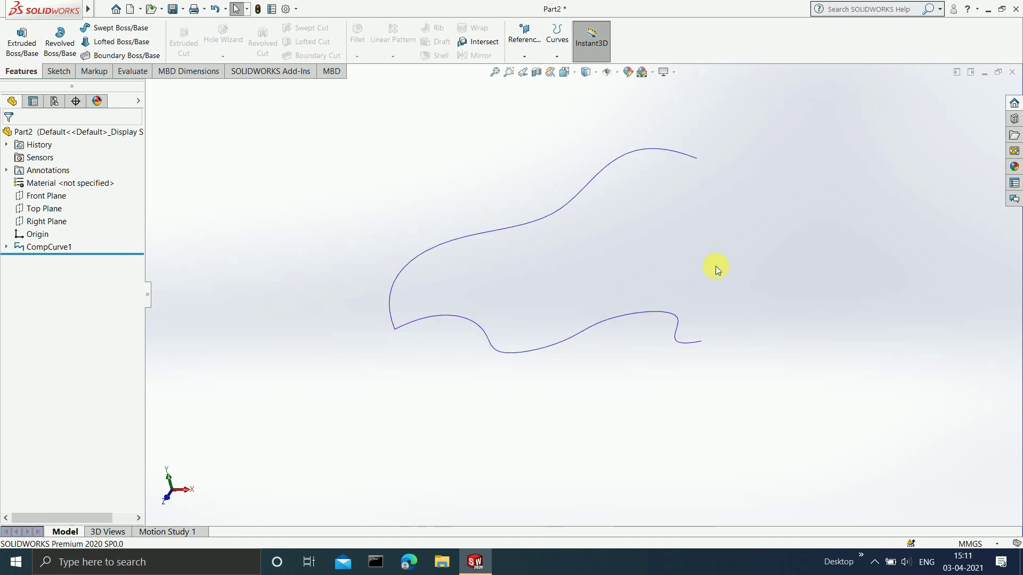
{"action": "mouse_move", "coordinate": [678, 251]}
{"action": "middle_mouse_down"}
{"action": "mouse_move", "coordinate": [648, 226]}
{"action": "mouse_move", "coordinate": [662, 271]}
{"action": "mouse_move", "coordinate": [672, 268]}
{"action": "middle_mouse_up"}
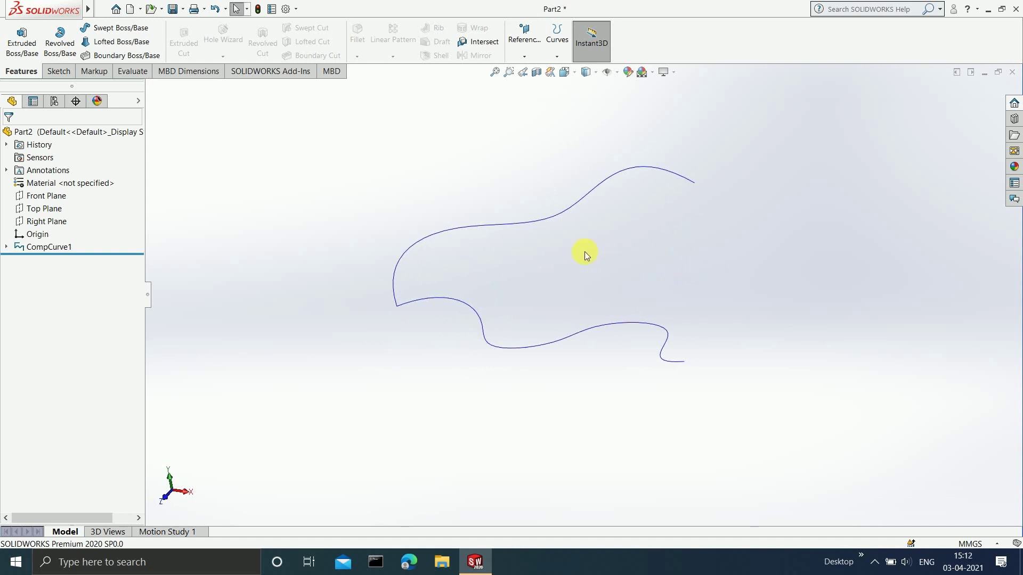
{"action": "right_click", "coordinate": [61, 248]}
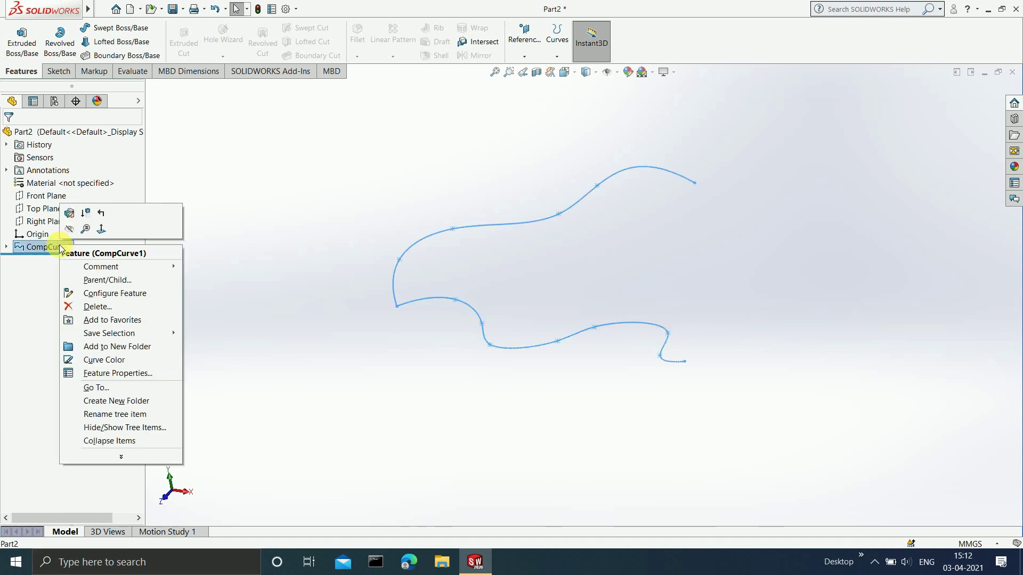
{"action": "left_click", "coordinate": [85, 307]}
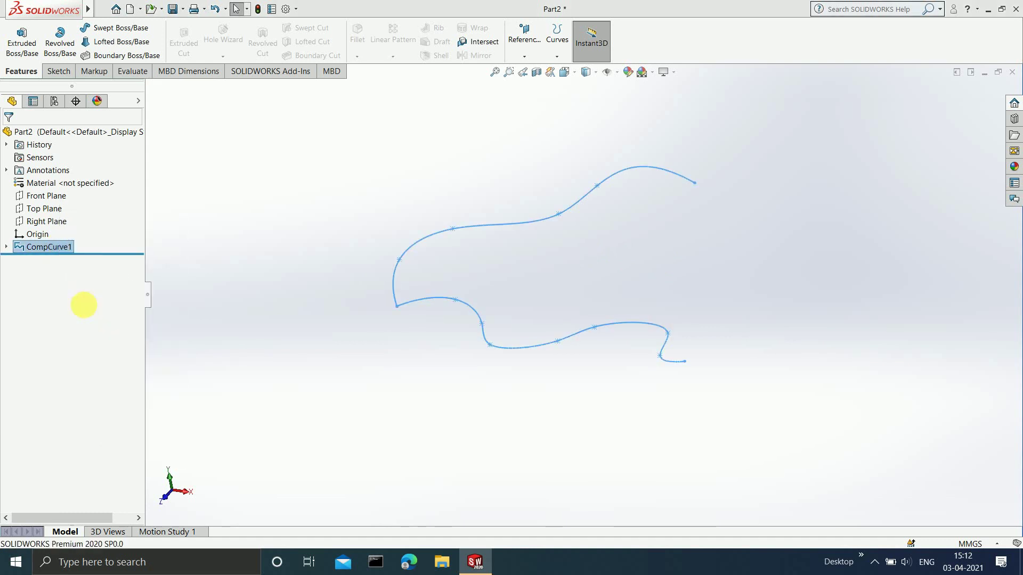
{"action": "left_click", "coordinate": [583, 220]}
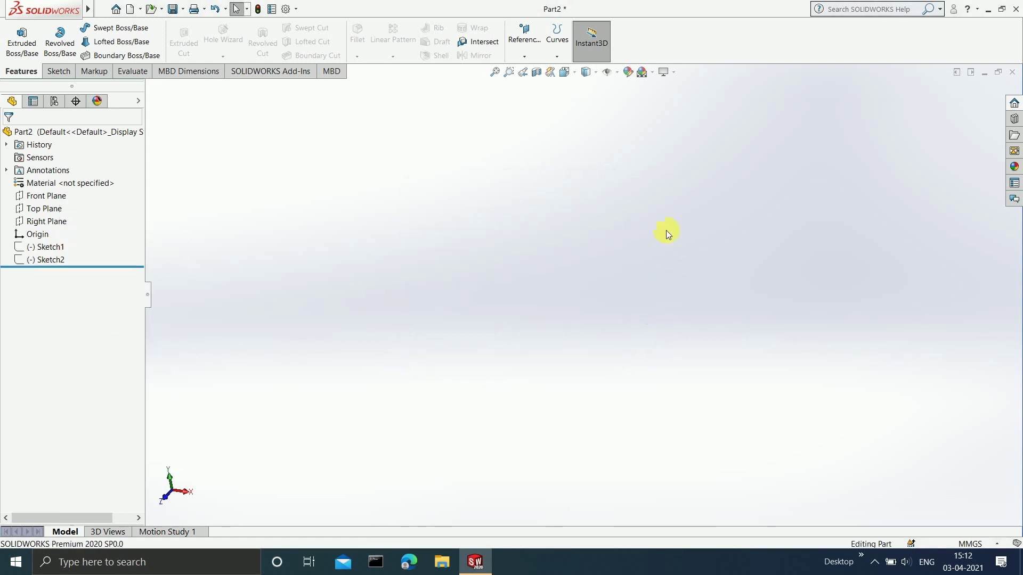
Show the hidden Front Plane and Top Plane spline sketches, Sketch2 and Sketch1
{"action": "left_click", "coordinate": [60, 259]}
{"action": "left_click", "coordinate": [228, 255]}
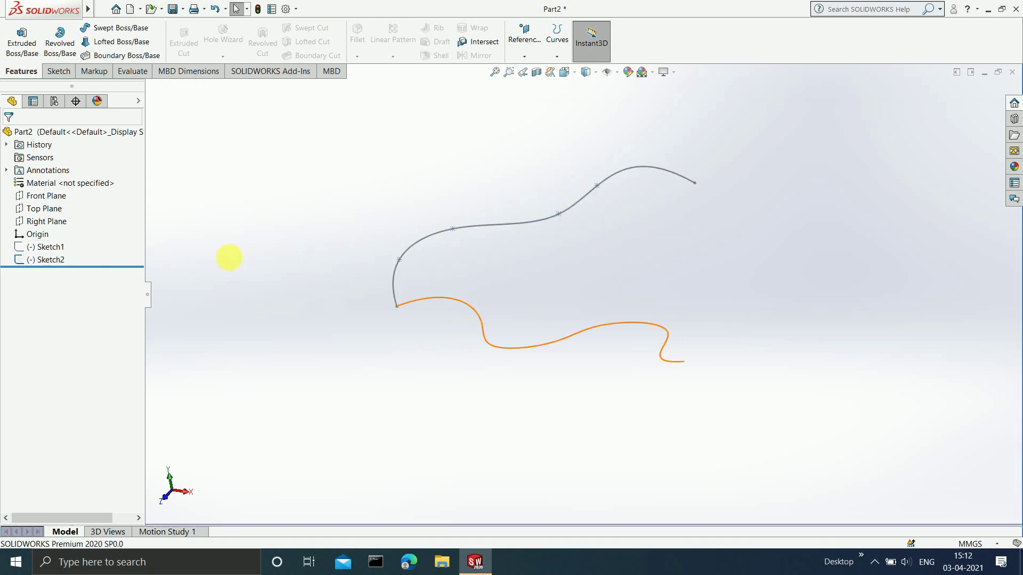
{"action": "left_click", "coordinate": [54, 248]}
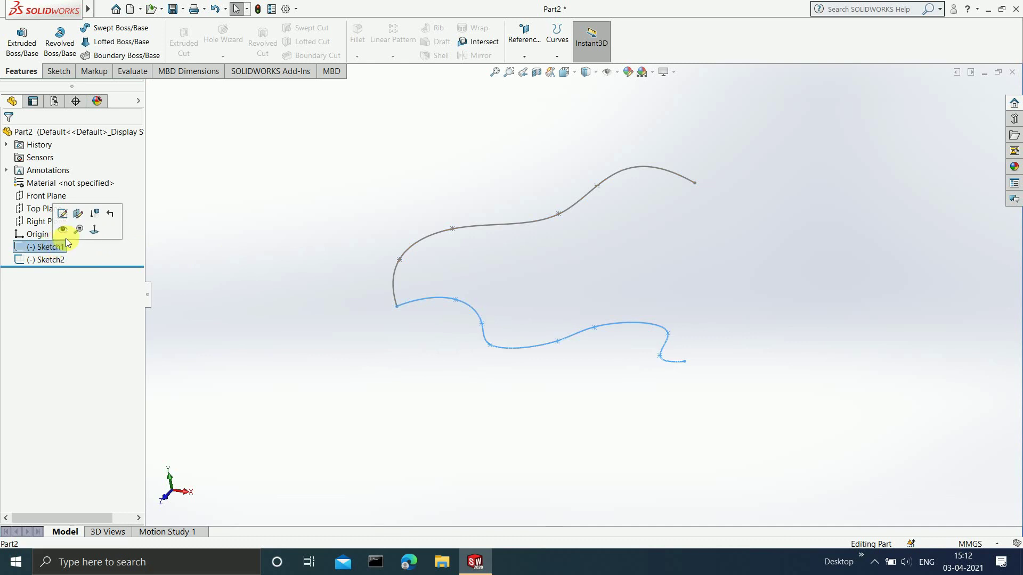
{"action": "left_click", "coordinate": [60, 234]}
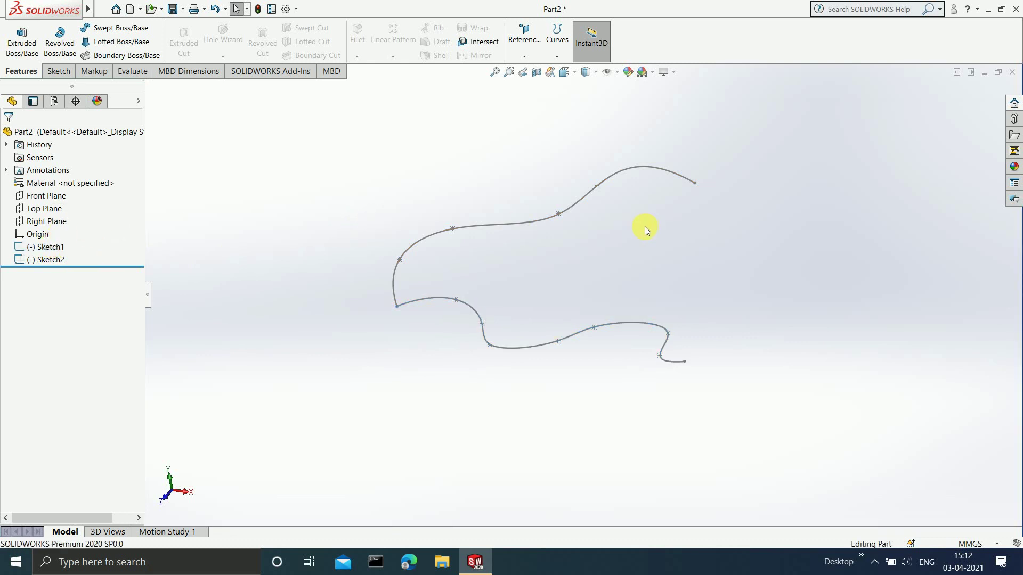
Create a reference plane perpendicular to the Front Plane spline and coincident with its upper free endpoint
{"action": "scroll", "coordinate": [646, 228], "scroll_direction": "up", "scroll_amount": 1}
{"action": "scroll", "coordinate": [646, 227], "scroll_direction": "down", "scroll_amount": 1}
{"action": "scroll", "coordinate": [627, 256], "scroll_direction": "up", "scroll_amount": 1}
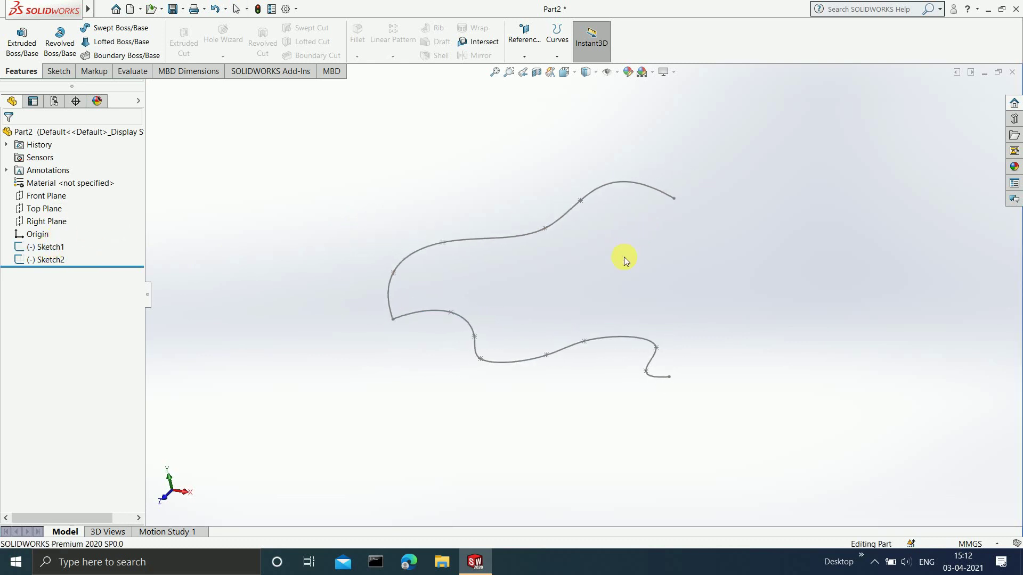
{"action": "mouse_move", "coordinate": [37, 8]}
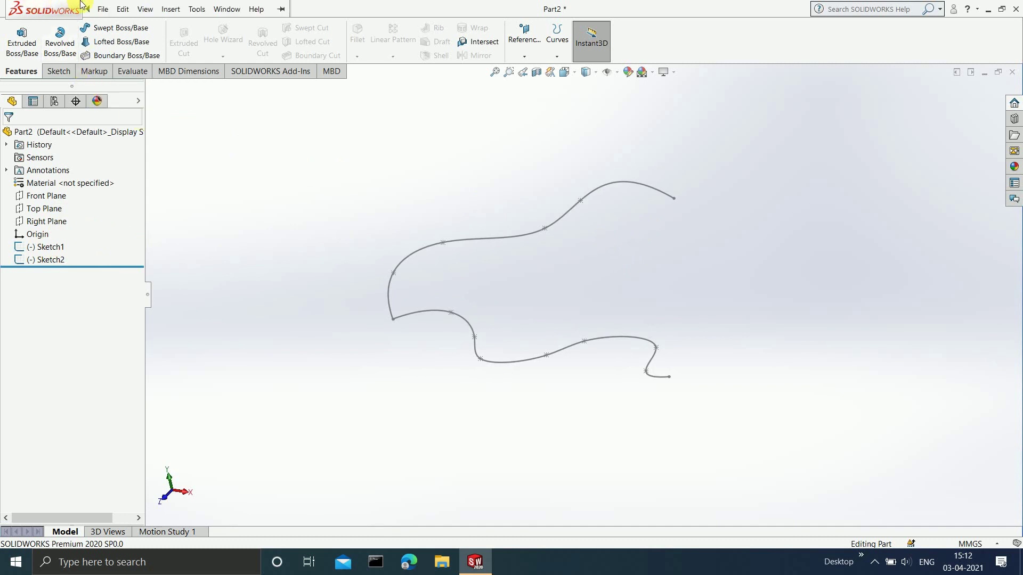
{"action": "left_click", "coordinate": [171, 9]}
{"action": "mouse_move", "coordinate": [218, 150]}
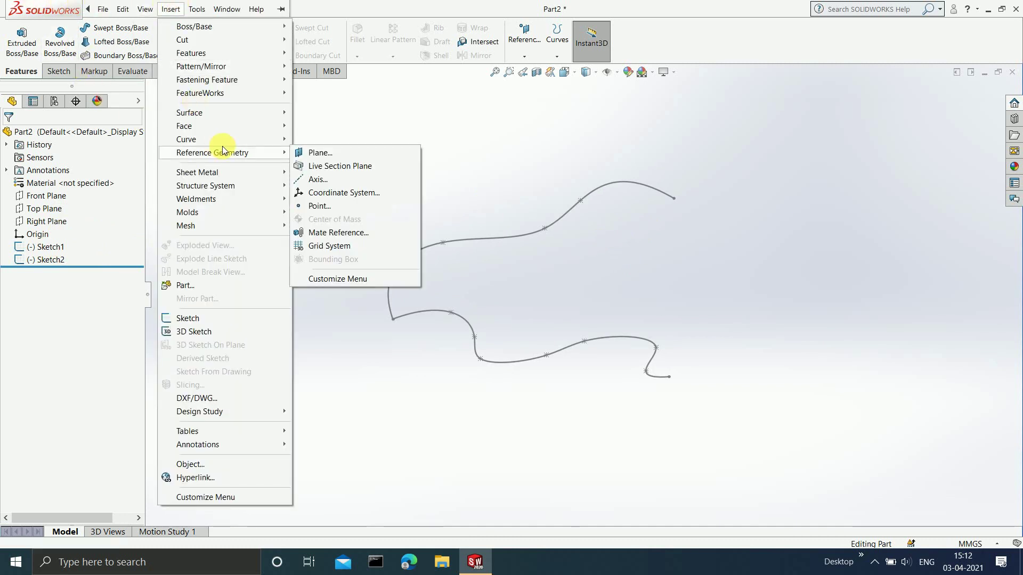
{"action": "left_click", "coordinate": [324, 152]}
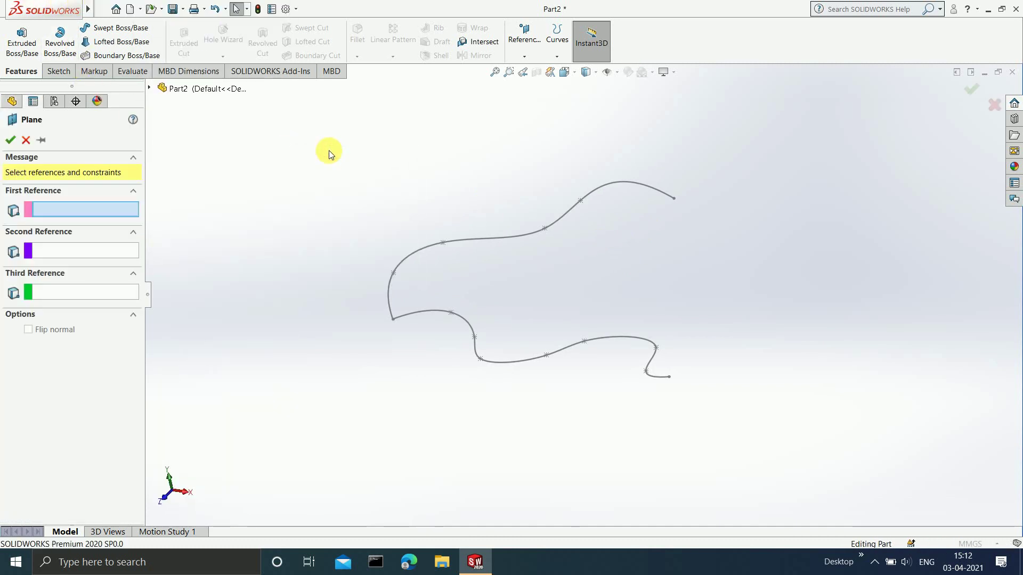
{"action": "left_click", "coordinate": [589, 195]}
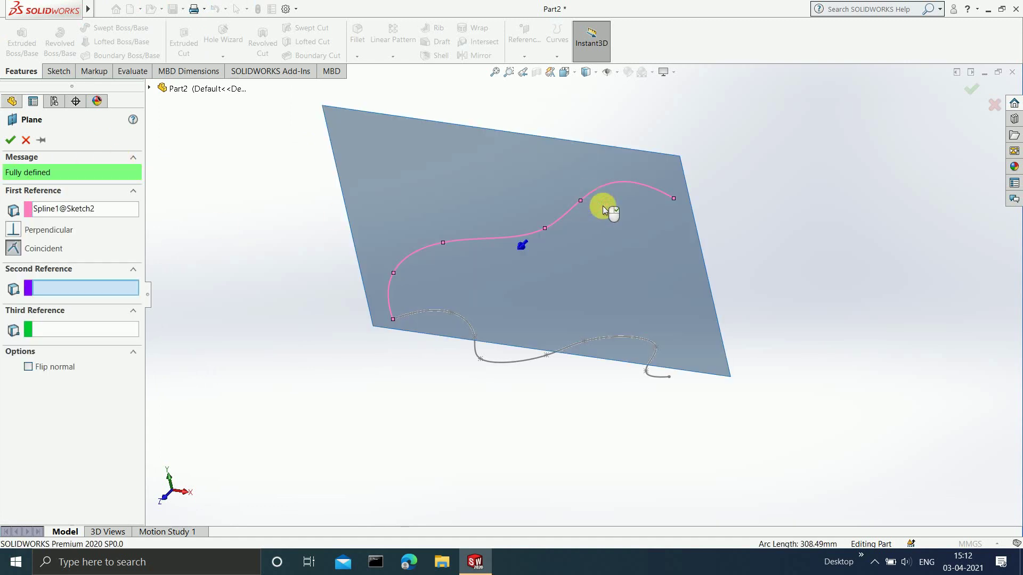
{"action": "middle_click_drag", "start_coordinate": [723, 224], "coordinate": [721, 183]}
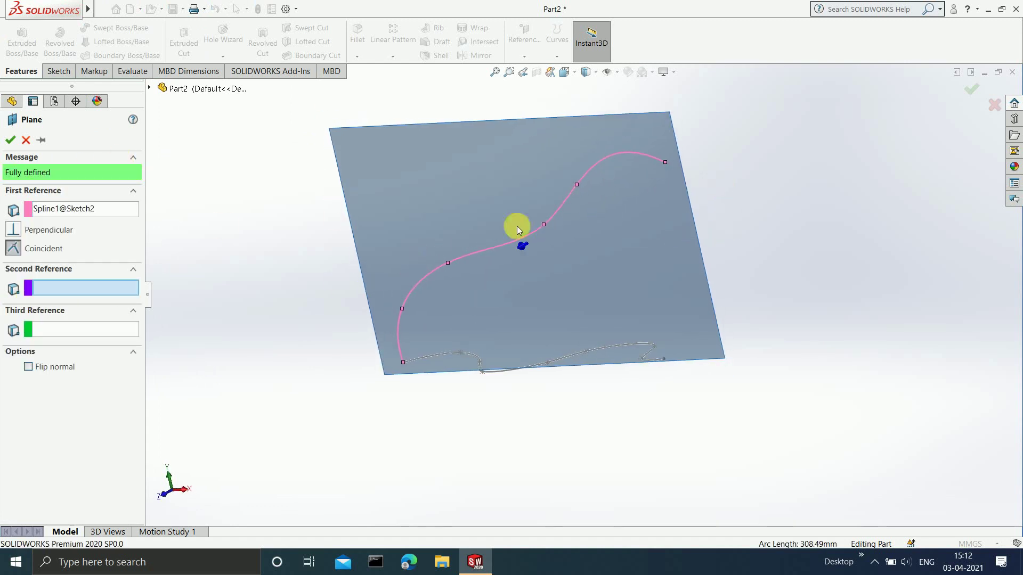
{"action": "left_click", "coordinate": [665, 163]}
{"action": "middle_click_drag", "start_coordinate": [783, 183], "coordinate": [760, 164]}
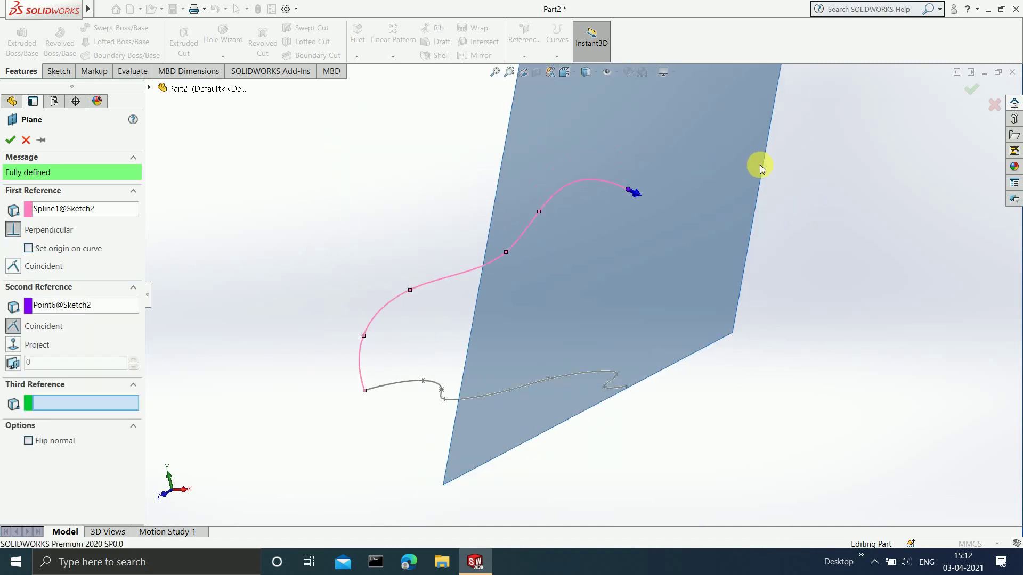
{"action": "scroll", "coordinate": [623, 235], "scroll_direction": "up", "scroll_amount": 3}
{"action": "middle_click_drag", "start_coordinate": [678, 219], "coordinate": [660, 180]}
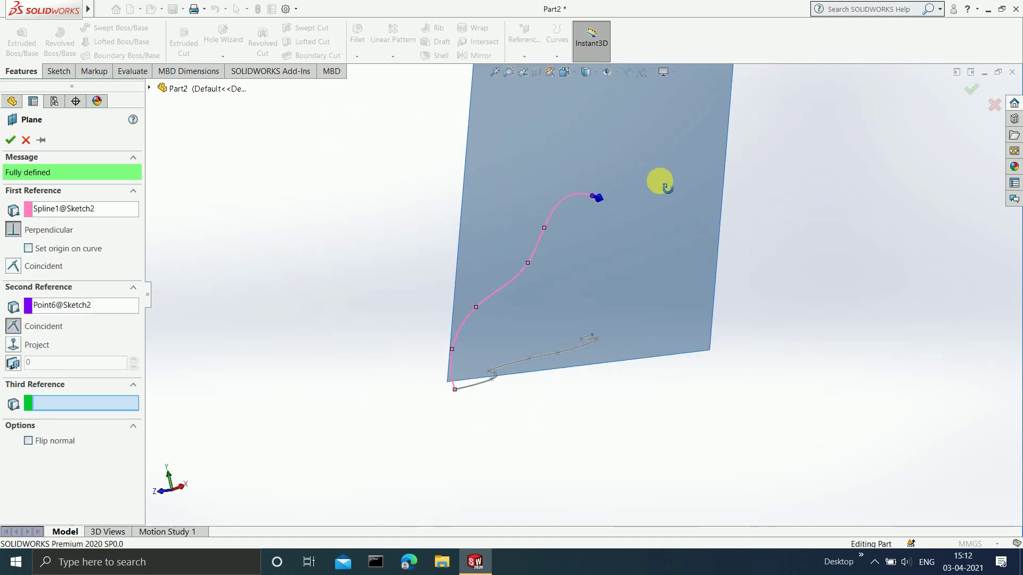
{"action": "right_click", "coordinate": [944, 113]}
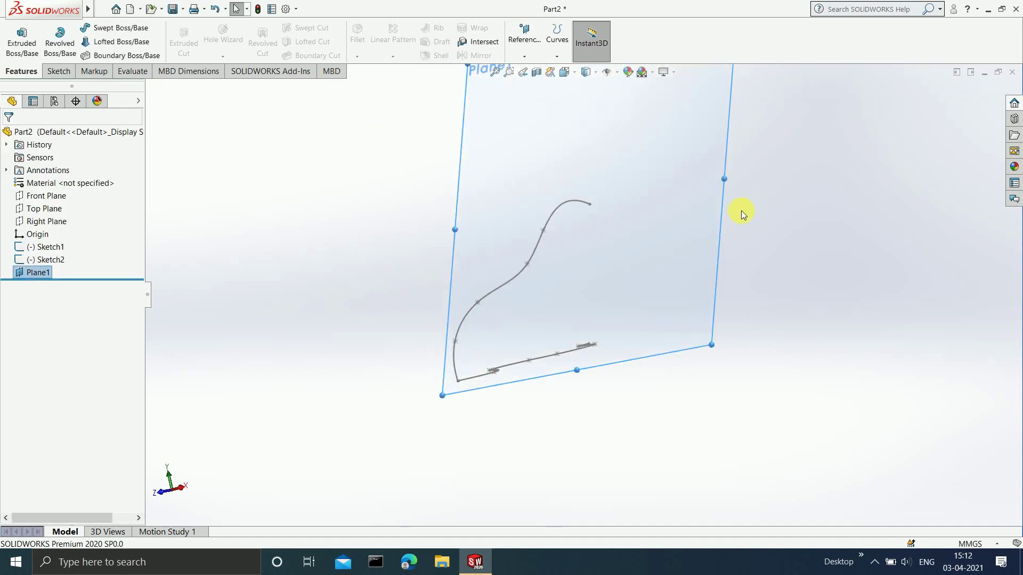
Sketch a circle of about 9.9 mm radius on the new plane, centred on the spline's upper endpoint, and exit the sketch
{"action": "left_click", "coordinate": [699, 208]}
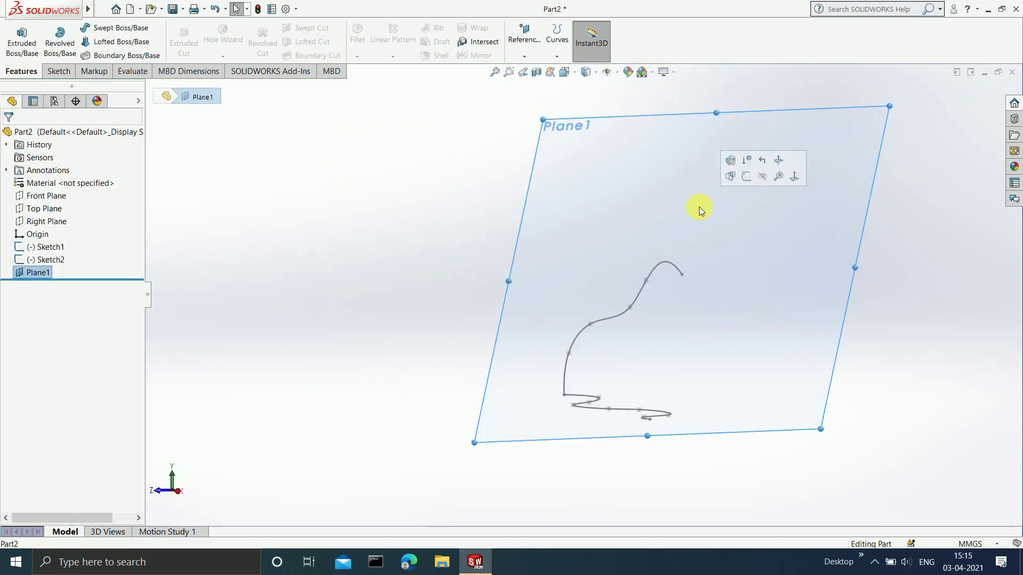
{"action": "key", "text": "ctrl+8"}
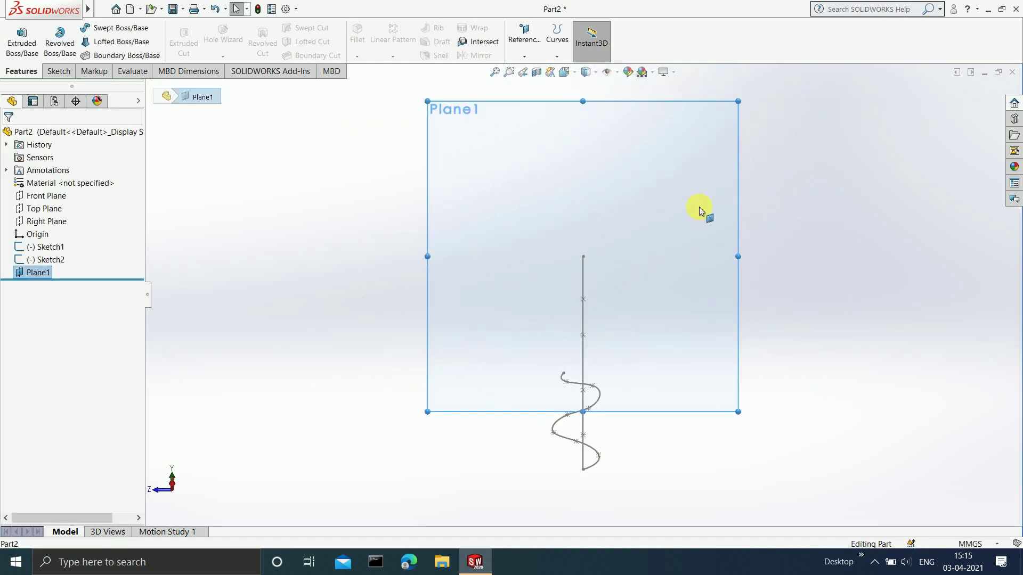
{"action": "left_click", "coordinate": [59, 71]}
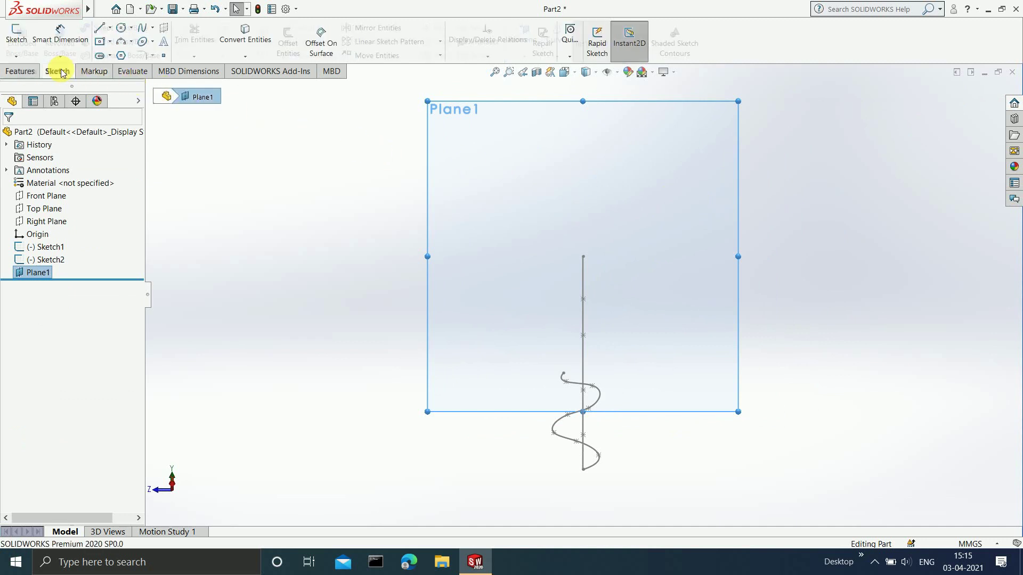
{"action": "left_click", "coordinate": [121, 28]}
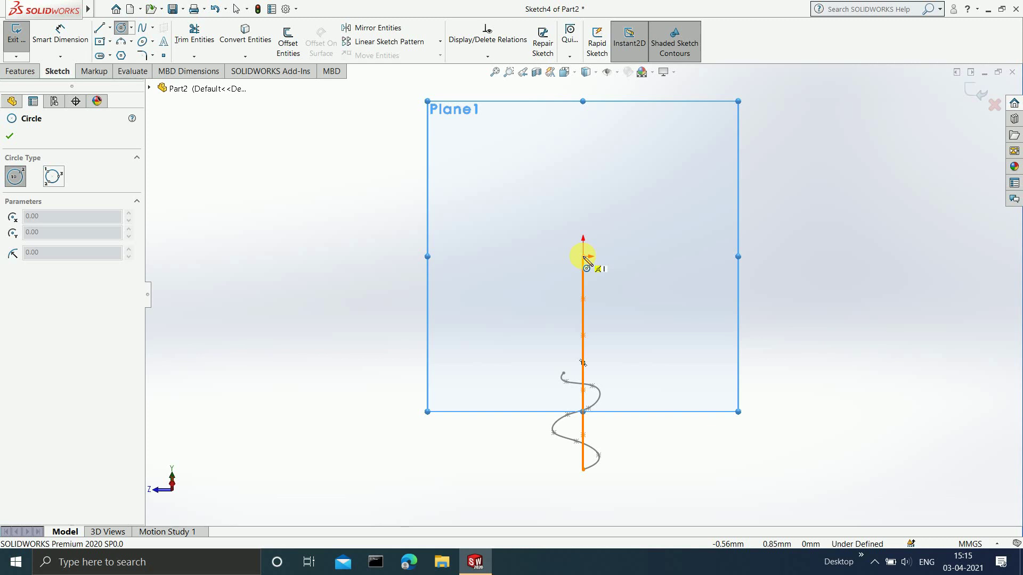
{"action": "left_click", "coordinate": [582, 257]}
{"action": "left_click", "coordinate": [593, 271]}
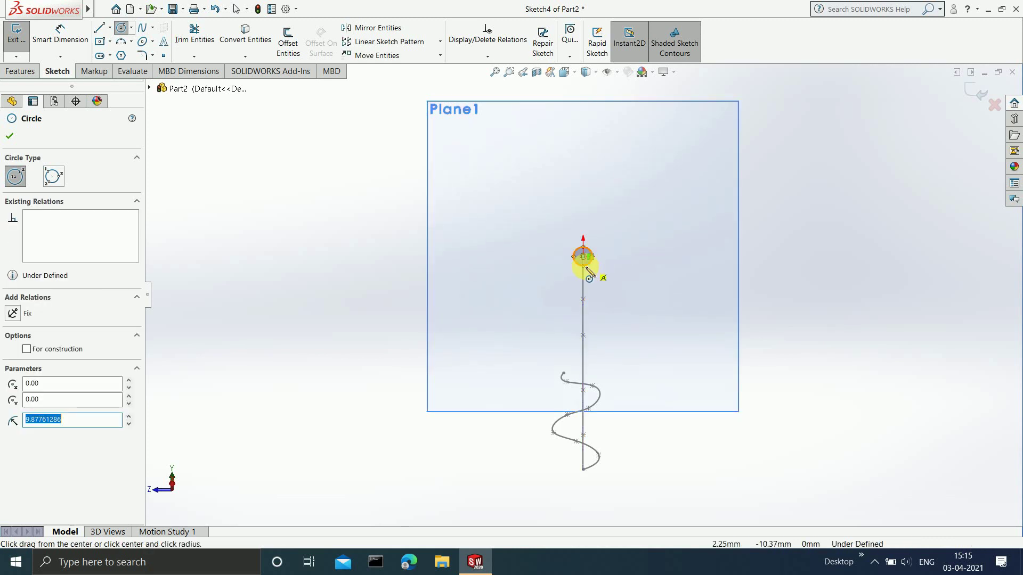
{"action": "key", "text": "Escape"}
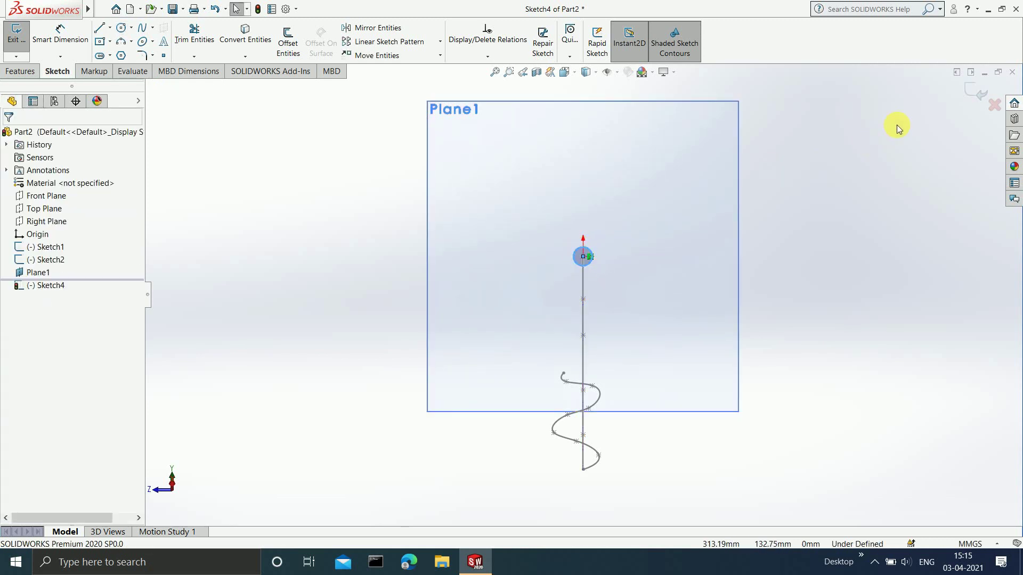
{"action": "left_click", "coordinate": [976, 95]}
Try a Swept Boss/Base with the circle as sketch profile and only the Front Plane spline as path
{"action": "mouse_move", "coordinate": [837, 177]}
{"action": "middle_mouse_down"}
{"action": "mouse_move", "coordinate": [812, 225]}
{"action": "mouse_move", "coordinate": [681, 304]}
{"action": "mouse_move", "coordinate": [686, 353]}
{"action": "middle_mouse_up"}
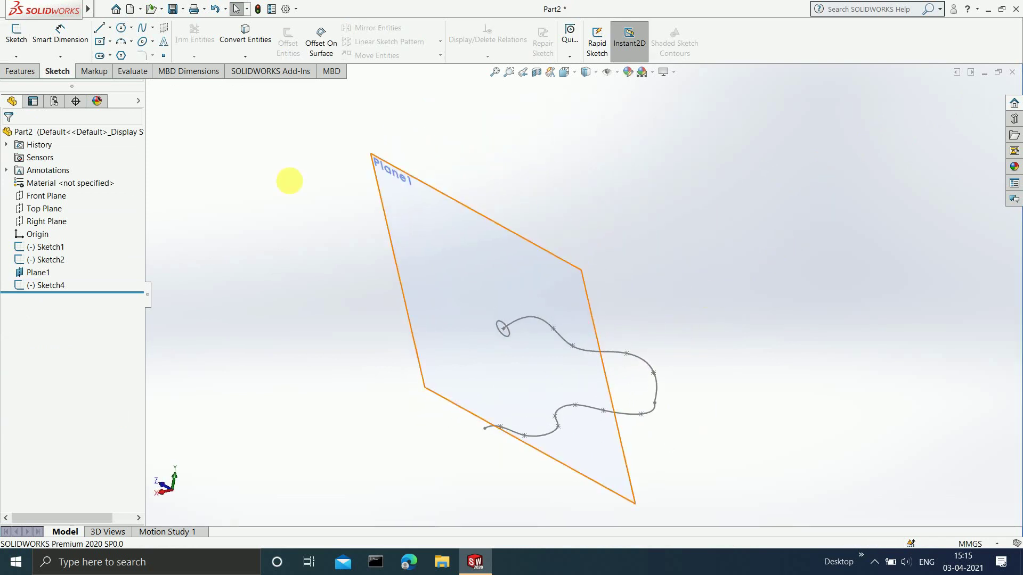
{"action": "left_click", "coordinate": [19, 70]}
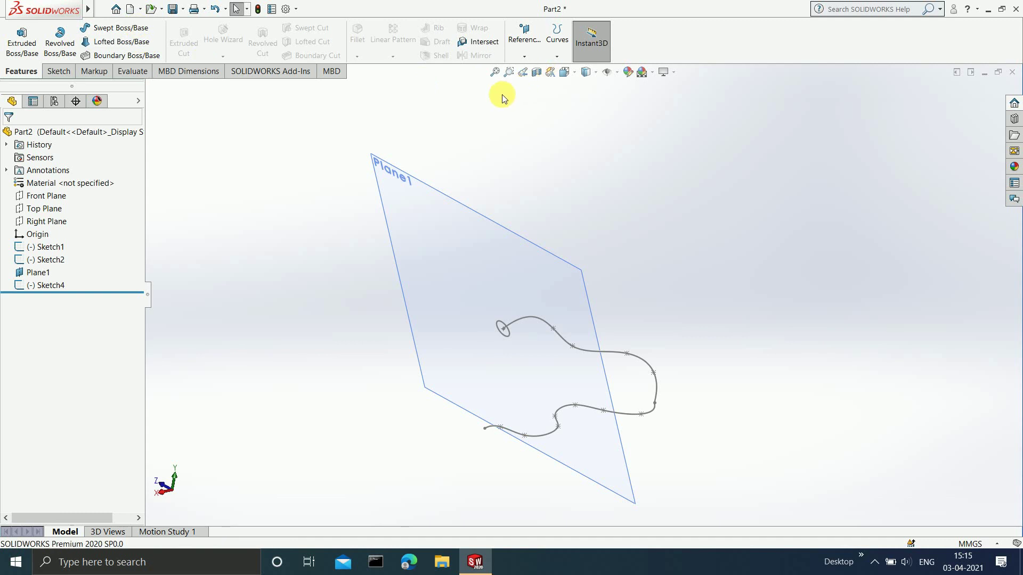
{"action": "left_click", "coordinate": [122, 28]}
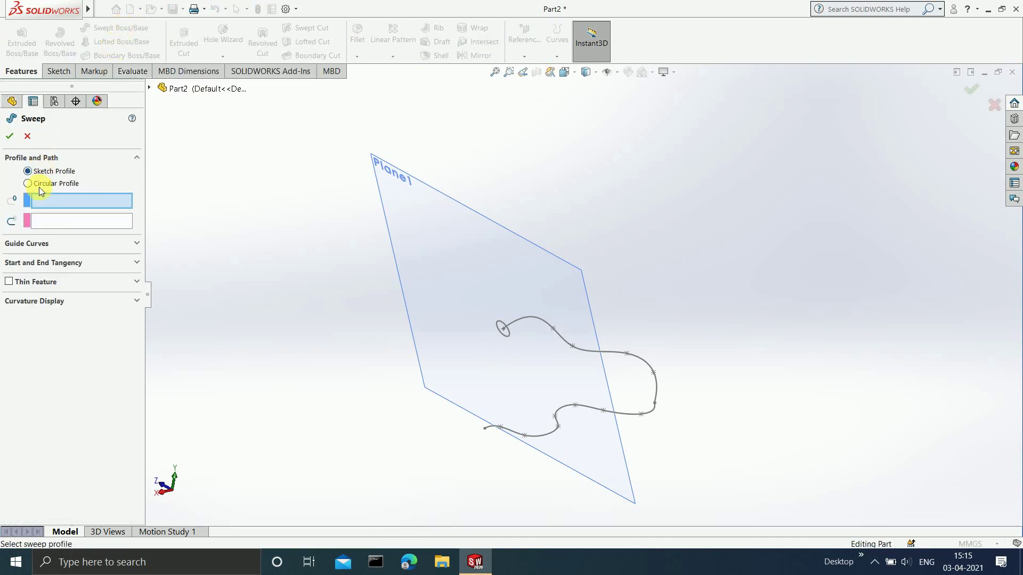
{"action": "left_click", "coordinate": [501, 326]}
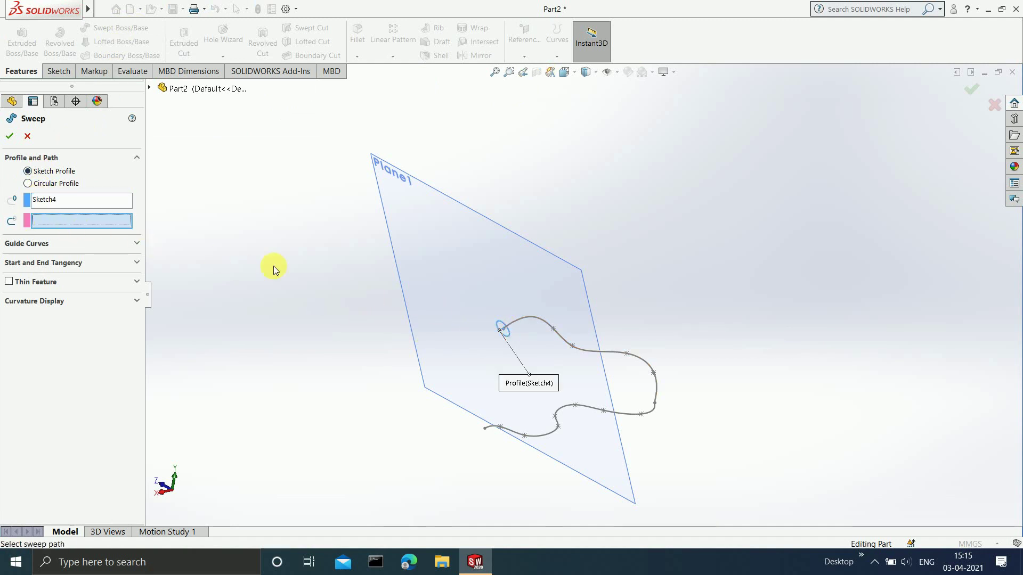
{"action": "left_click", "coordinate": [541, 318]}
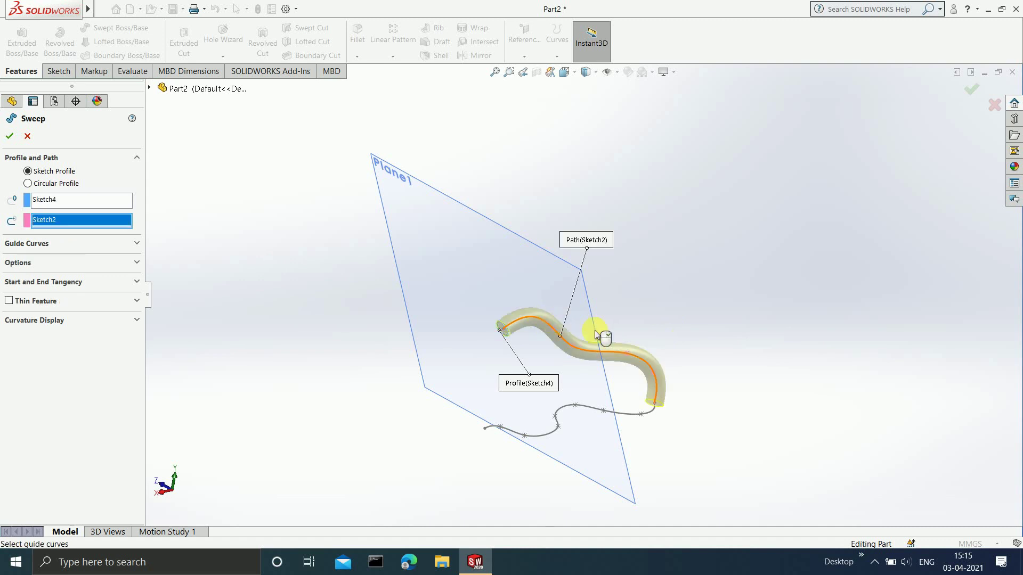
{"action": "middle_click_drag", "start_coordinate": [706, 406], "coordinate": [678, 414]}
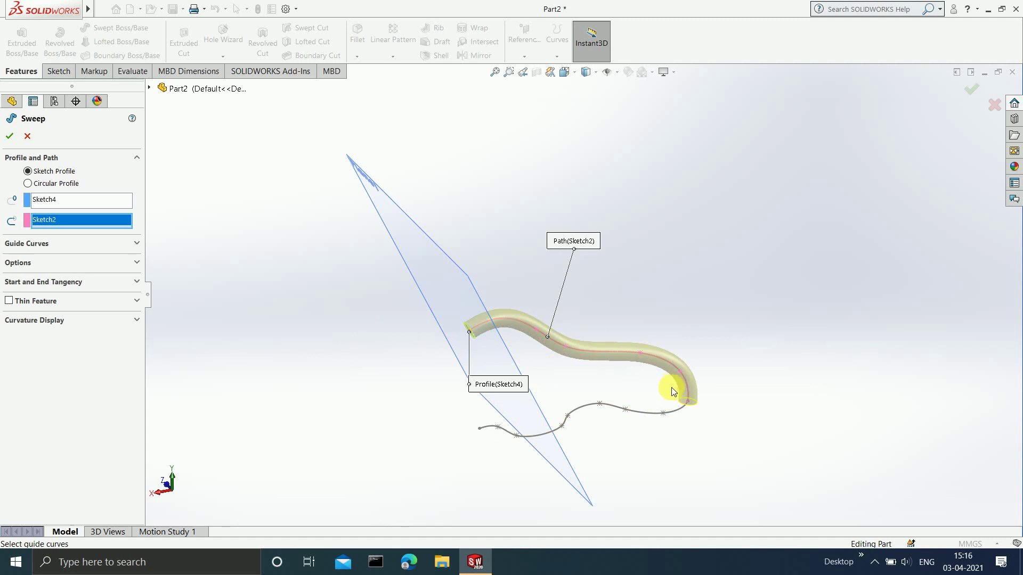
{"action": "middle_click_drag", "start_coordinate": [664, 395], "coordinate": [656, 362]}
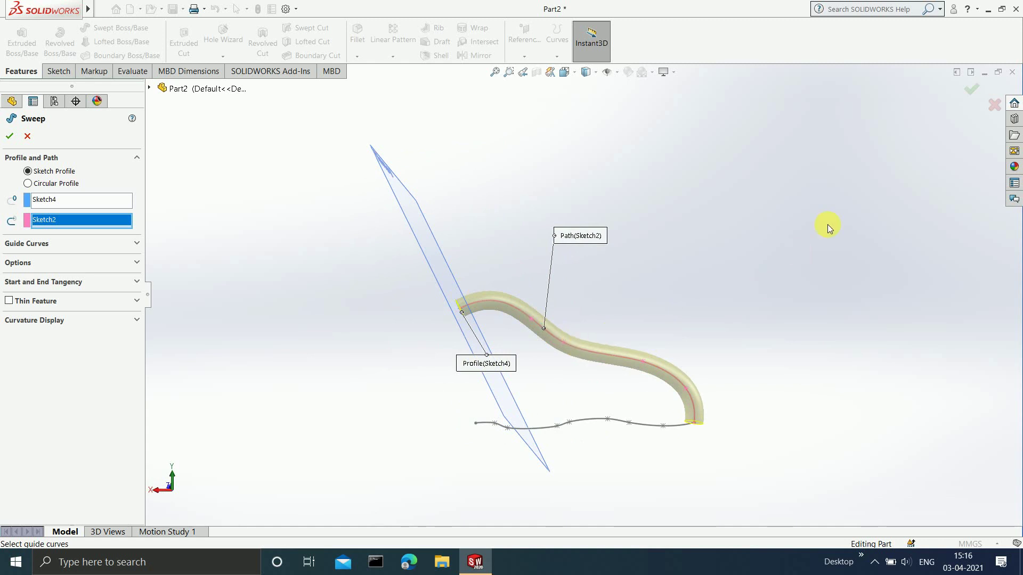
{"action": "left_click", "coordinate": [993, 104]}
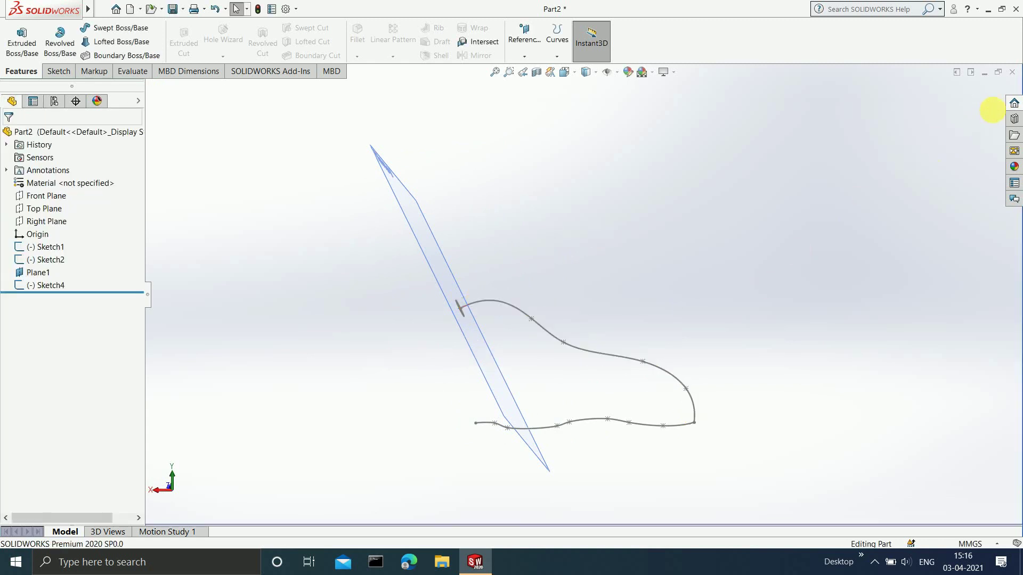
Create a Composite Curve from the Front Plane spline sketch and the Top Plane spline sketch, leaving the circle out
{"action": "left_click", "coordinate": [557, 40]}
{"action": "left_click", "coordinate": [587, 84]}
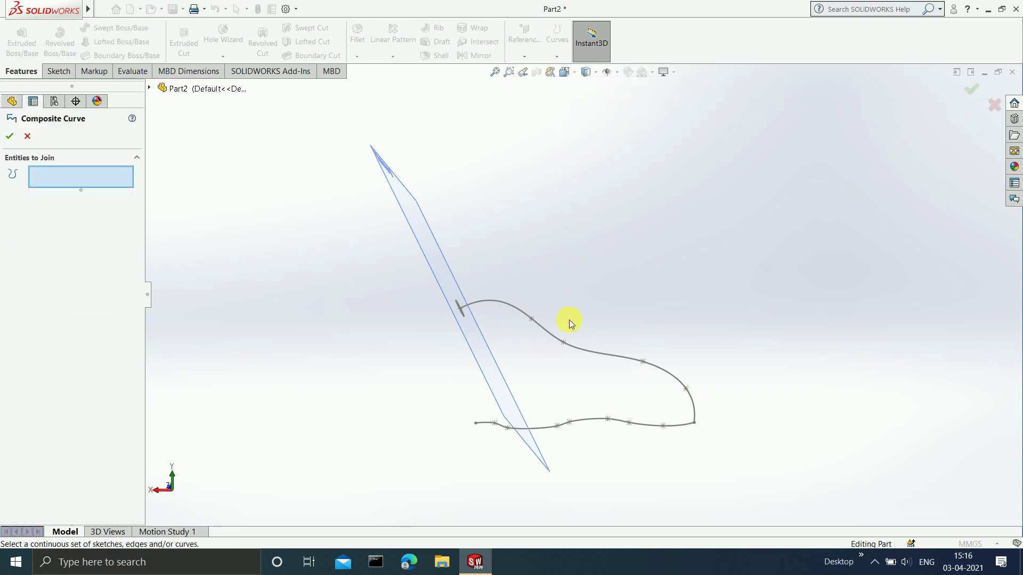
{"action": "left_click", "coordinate": [590, 351]}
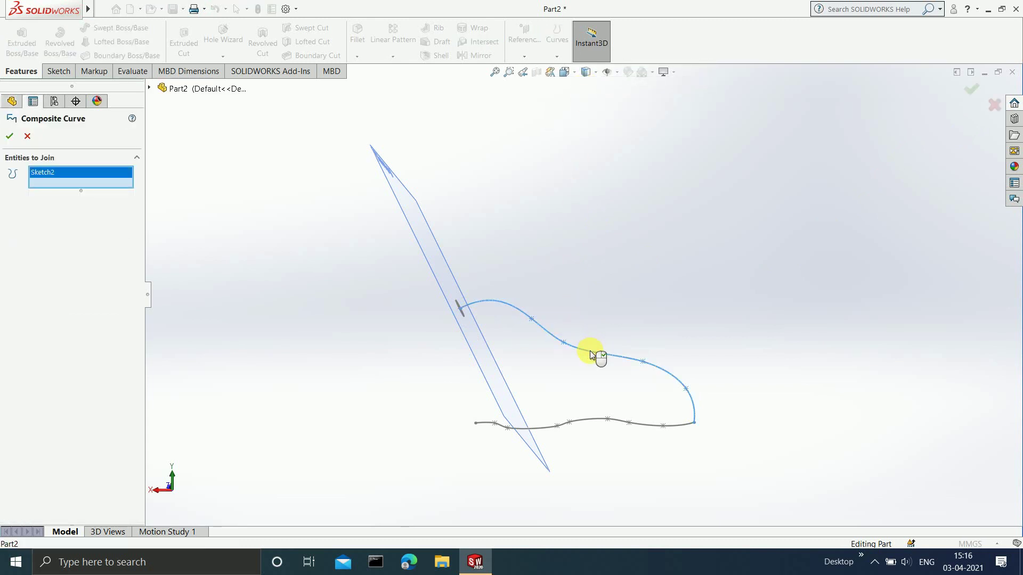
{"action": "left_click", "coordinate": [586, 419]}
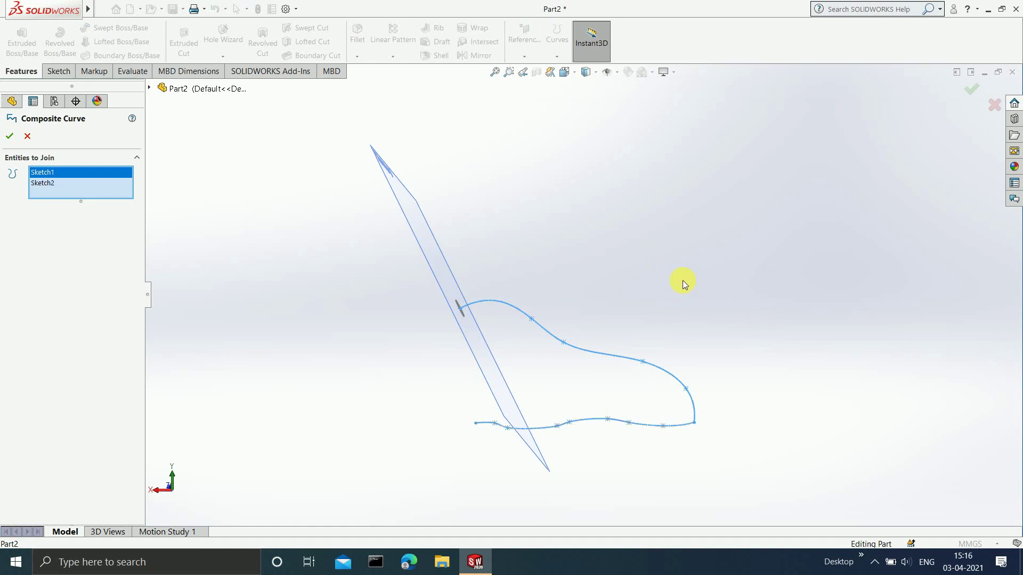
{"action": "left_click", "coordinate": [10, 135]}
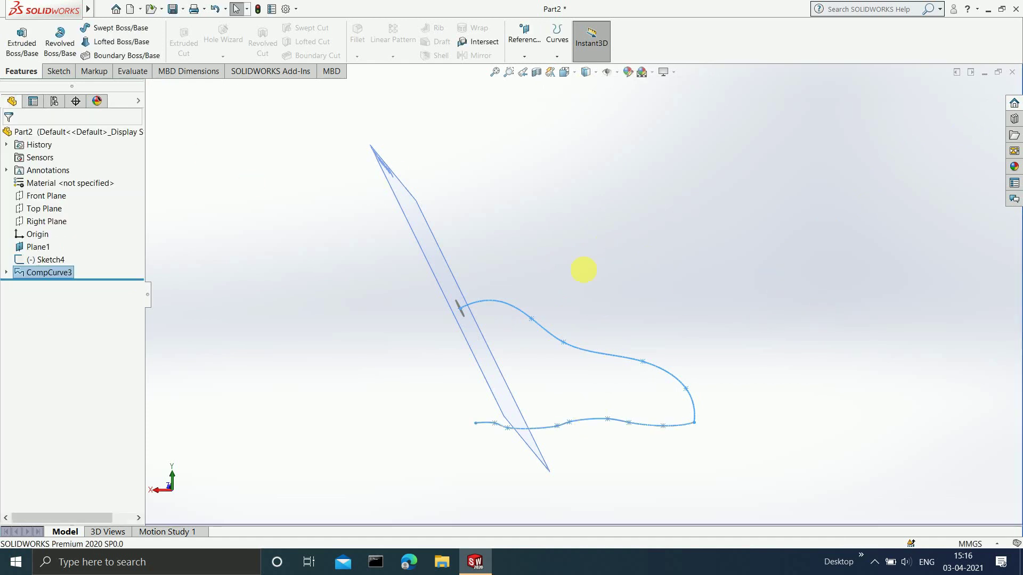
Create a Swept Boss/Base using the circle sketch as profile and the composite curve as path
{"action": "left_click", "coordinate": [629, 283]}
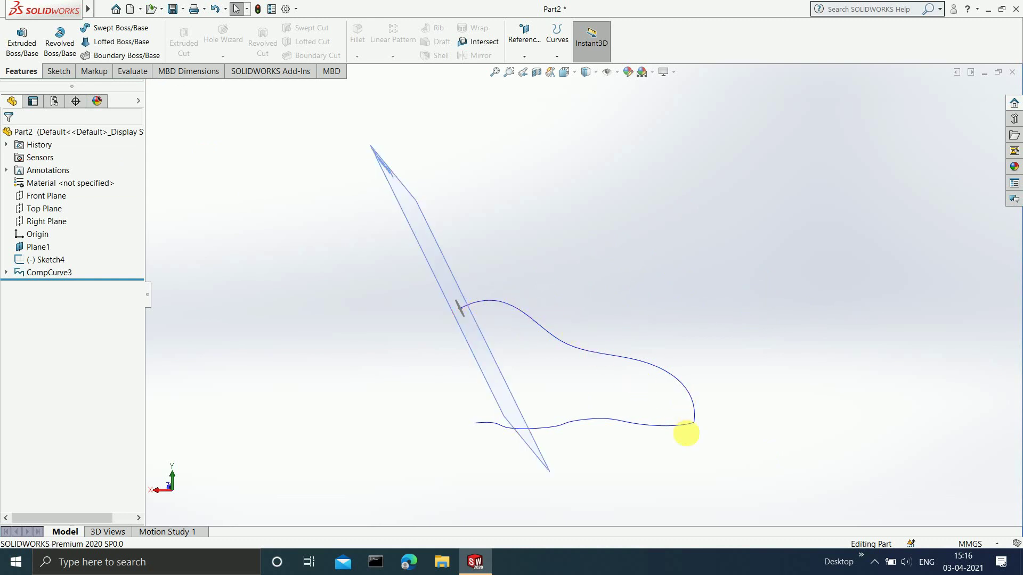
{"action": "middle_click_drag", "start_coordinate": [712, 347], "coordinate": [729, 333]}
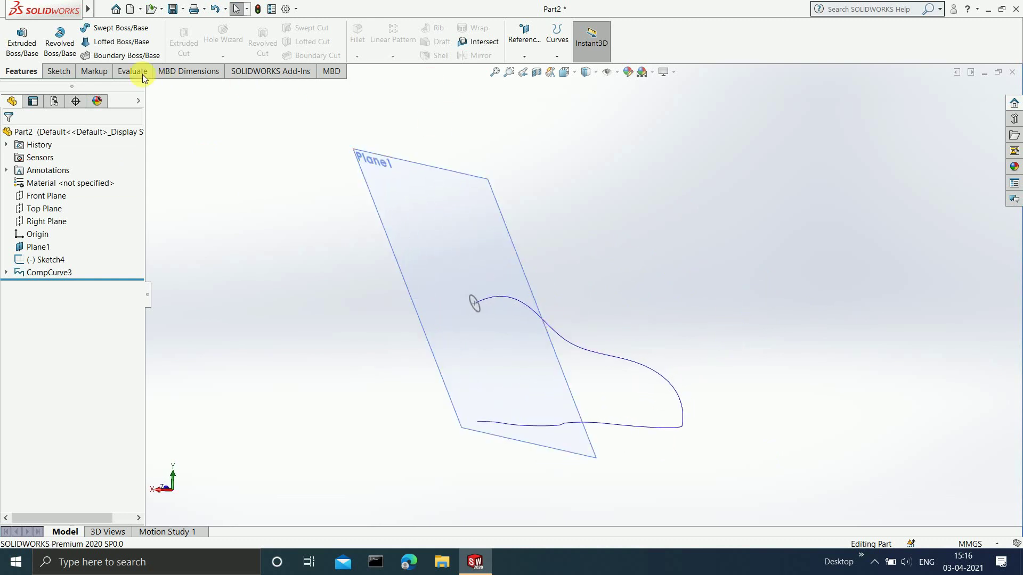
{"action": "left_click", "coordinate": [109, 28]}
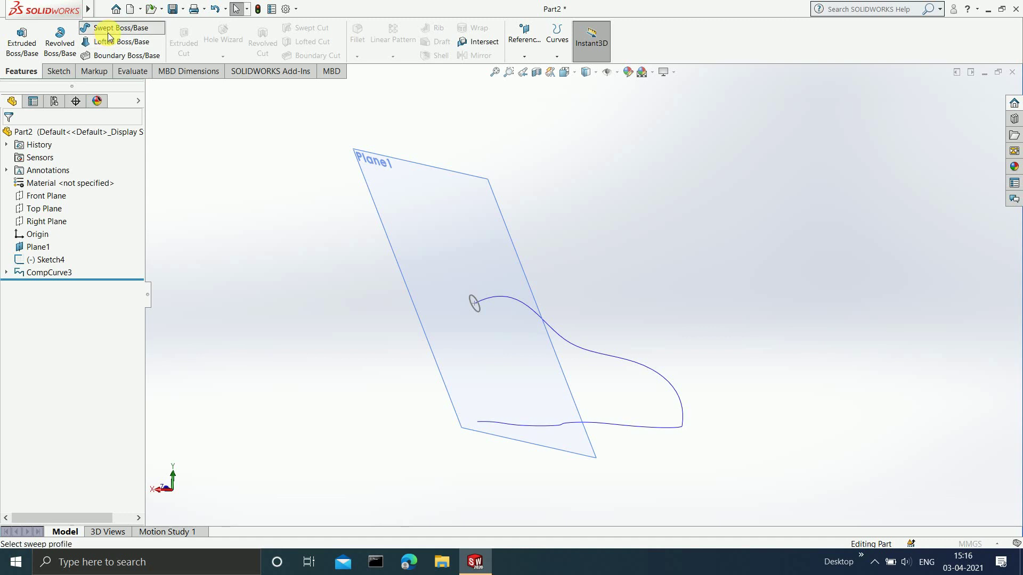
{"action": "left_click", "coordinate": [471, 299]}
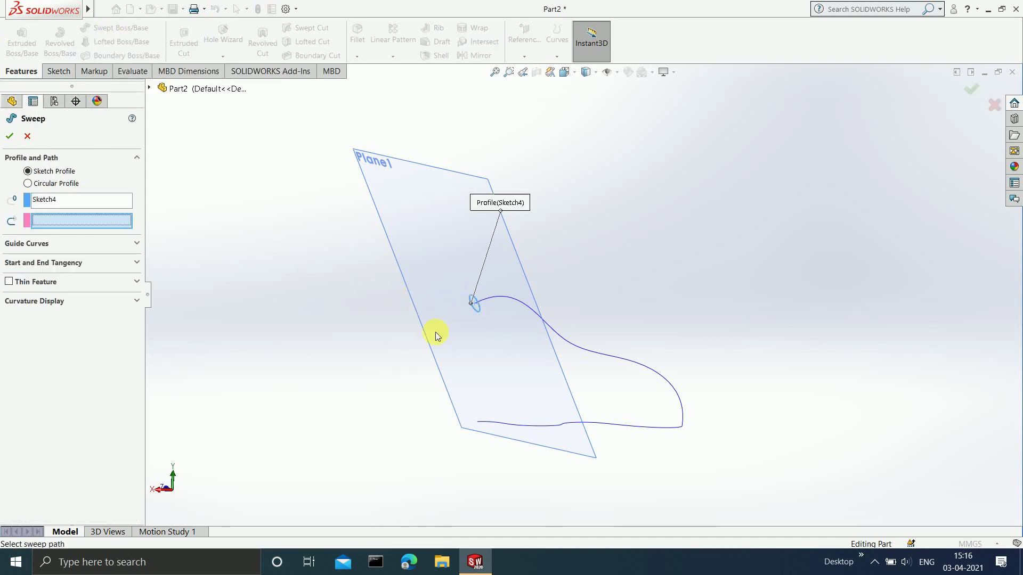
{"action": "left_click", "coordinate": [595, 357]}
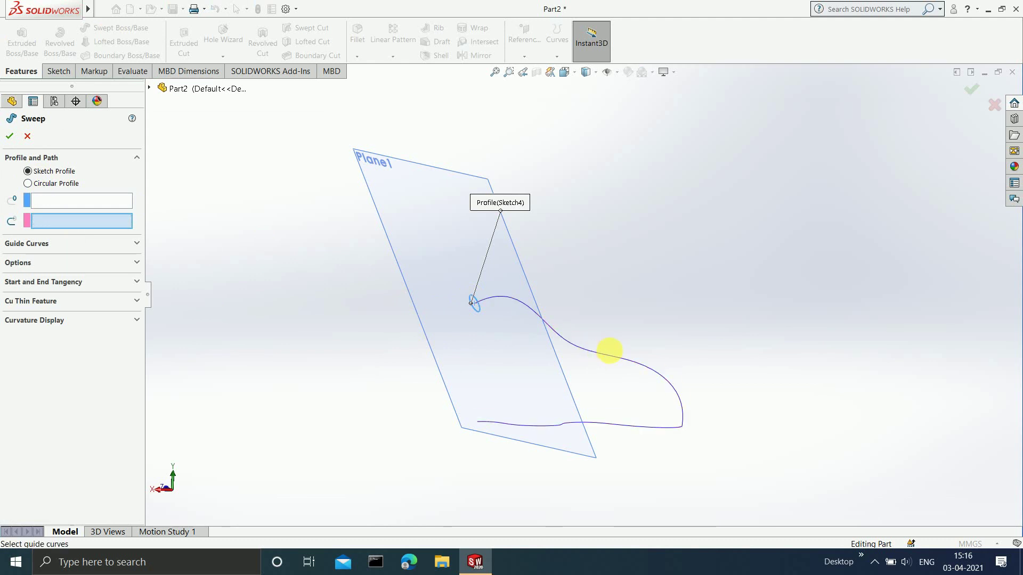
{"action": "middle_click_drag", "start_coordinate": [812, 375], "coordinate": [768, 441]}
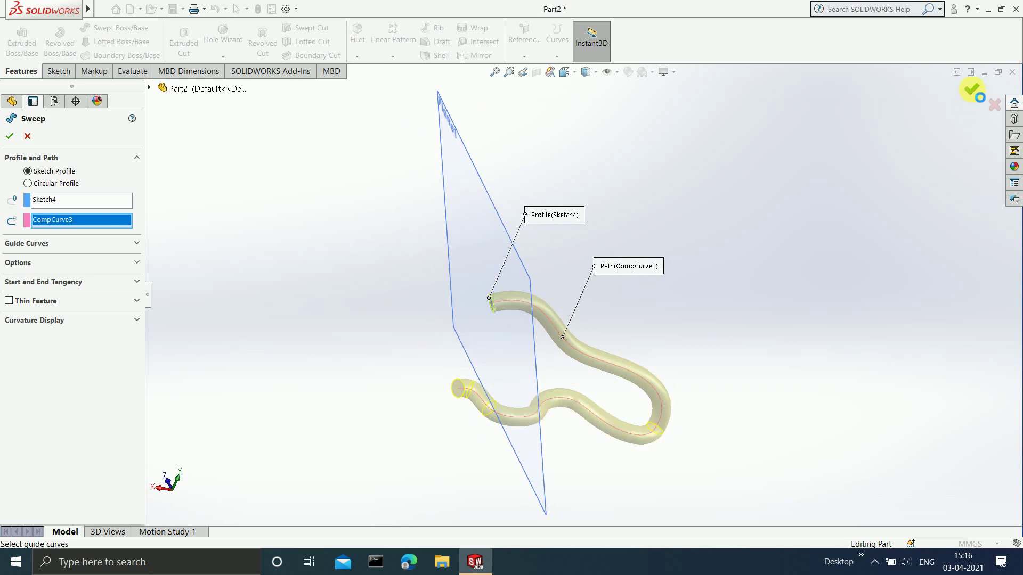
{"action": "left_click", "coordinate": [972, 92]}
{"action": "middle_click_drag", "start_coordinate": [618, 293], "coordinate": [642, 287]}
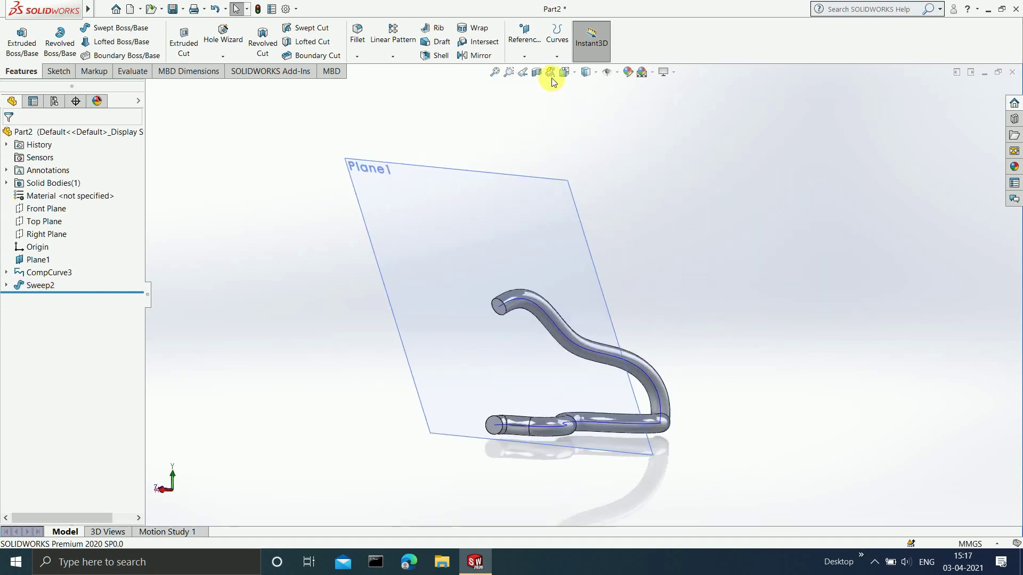
Delete the sweep feature and the composite curve, keeping the sketches they absorbed
{"action": "left_click", "coordinate": [554, 56]}
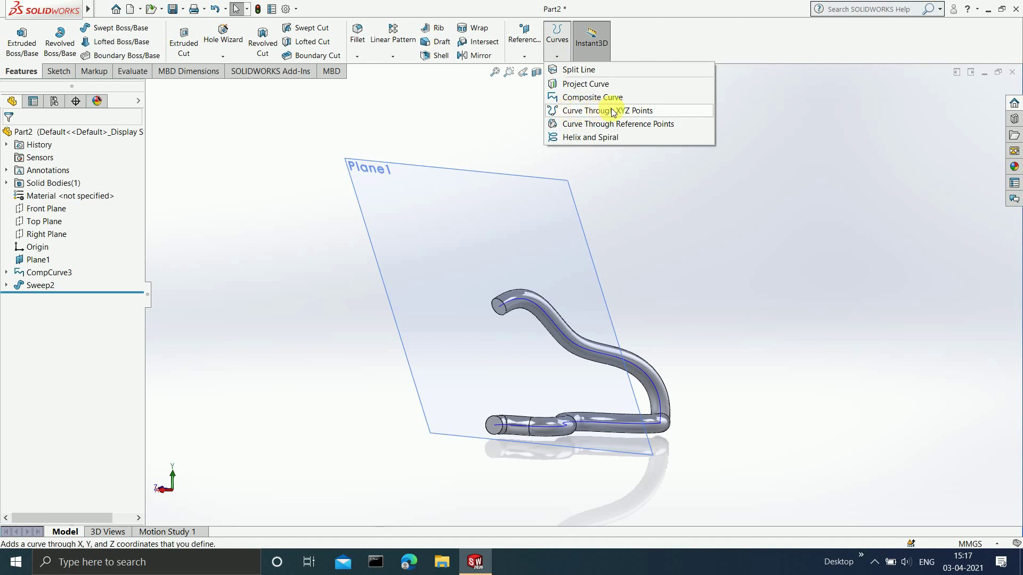
{"action": "right_click", "coordinate": [32, 285]}
{"action": "left_click", "coordinate": [69, 346]}
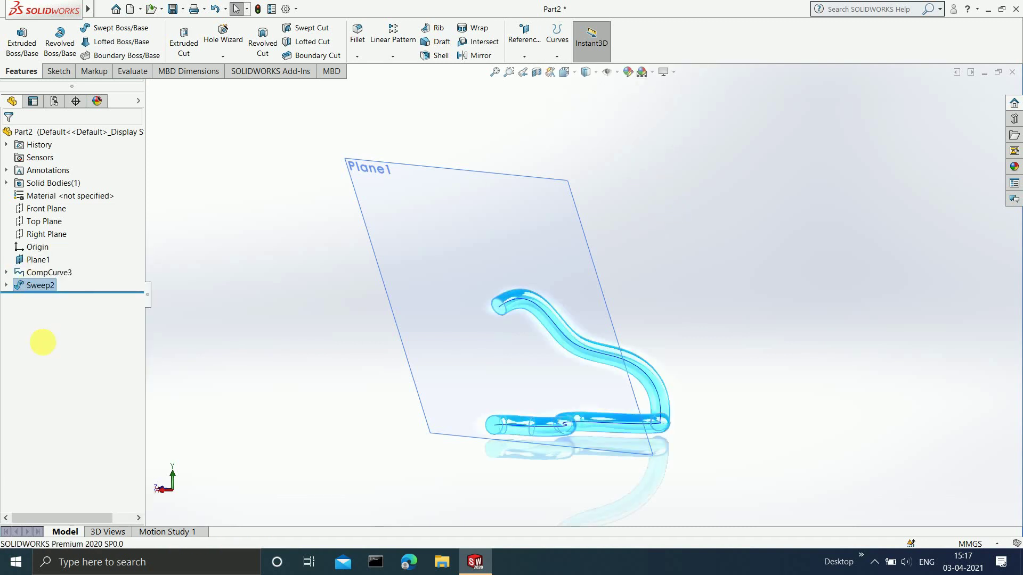
{"action": "left_click", "coordinate": [584, 210]}
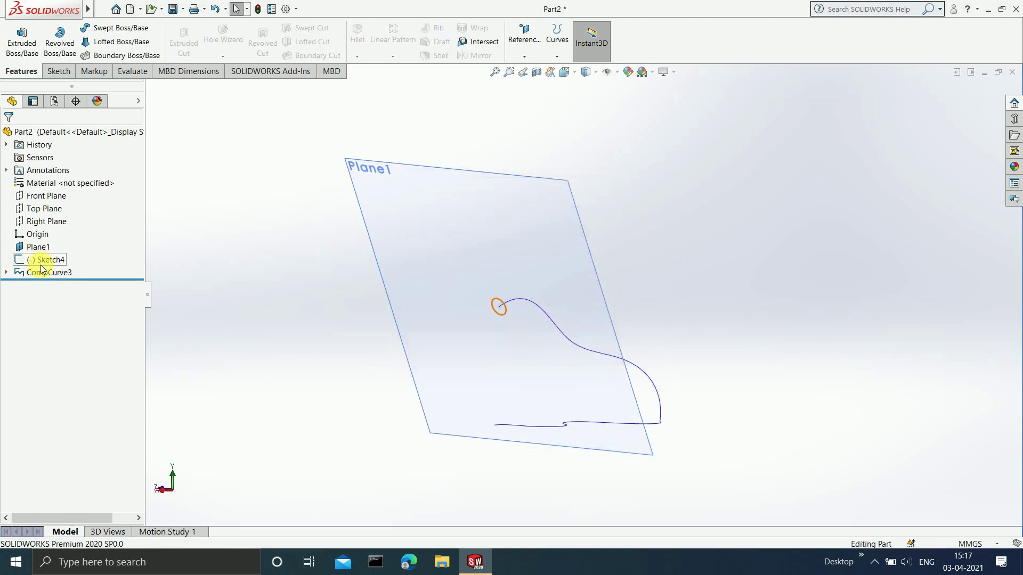
{"action": "right_click", "coordinate": [40, 272]}
{"action": "left_click", "coordinate": [79, 333]}
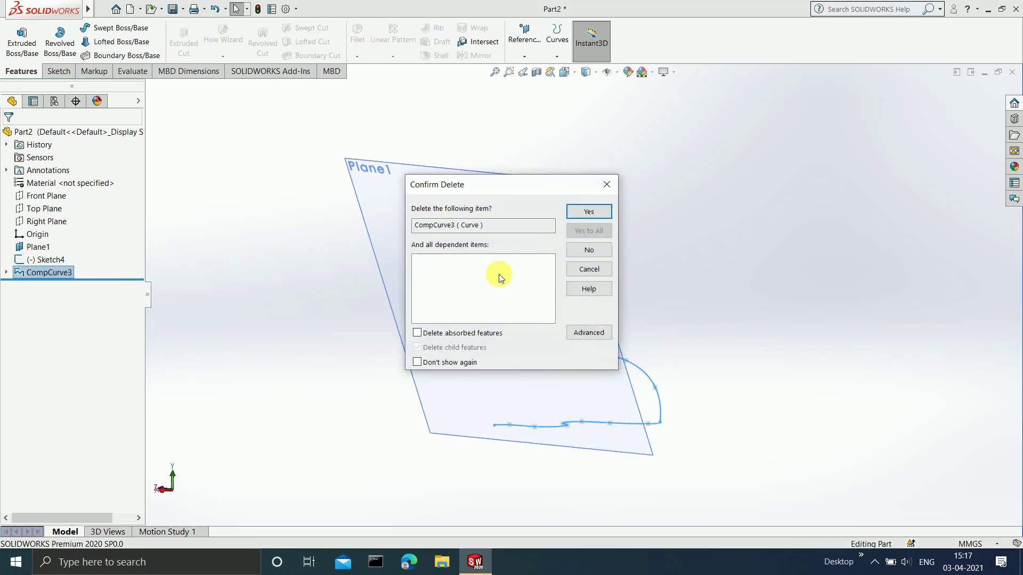
{"action": "left_click", "coordinate": [590, 212]}
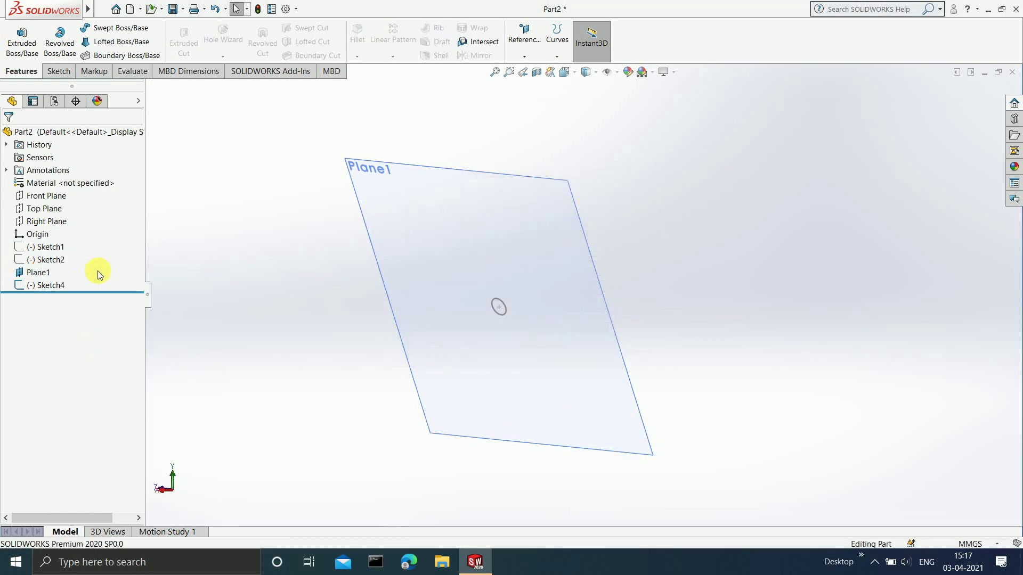
Delete the circle sketch and the reference plane it was drawn on
{"action": "right_click", "coordinate": [46, 285]}
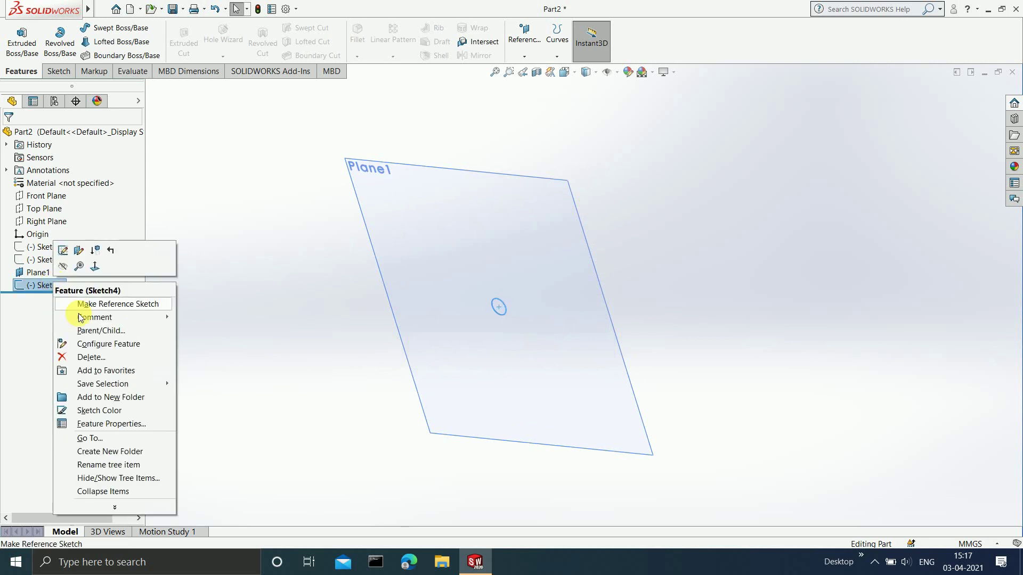
{"action": "left_click", "coordinate": [89, 356]}
{"action": "left_click", "coordinate": [589, 214]}
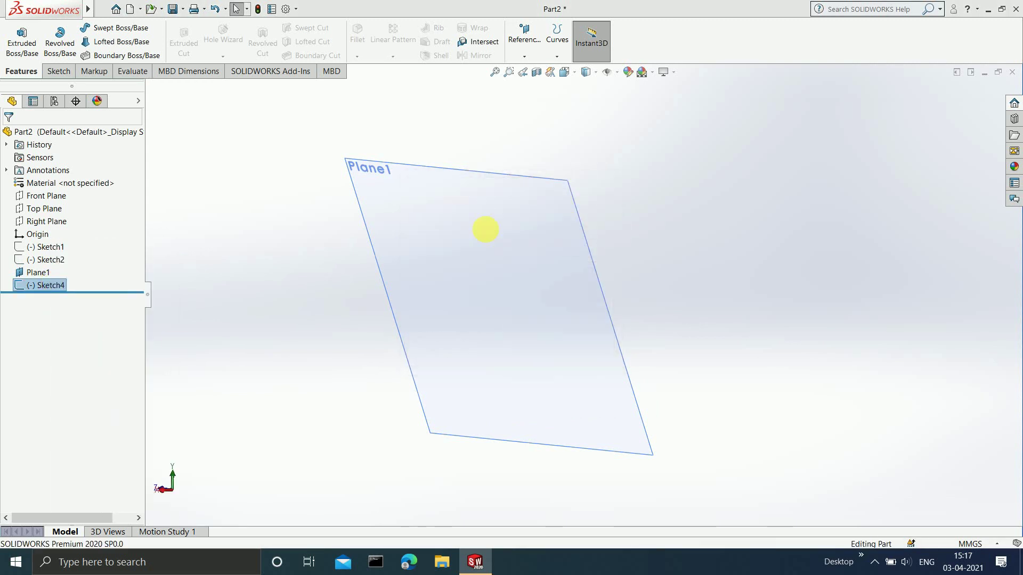
{"action": "left_click", "coordinate": [49, 274]}
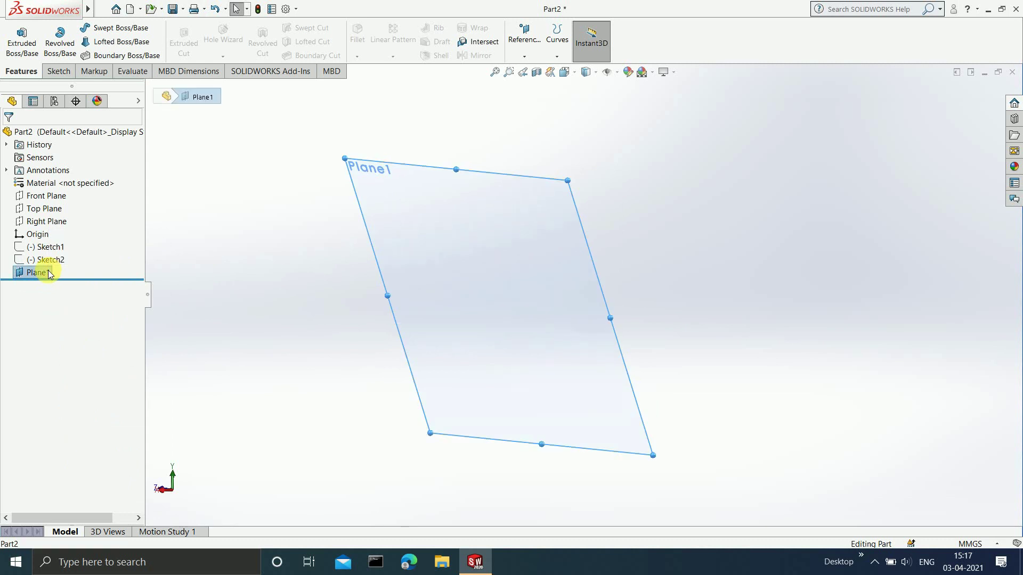
{"action": "right_click", "coordinate": [49, 274]}
{"action": "left_click", "coordinate": [93, 360]}
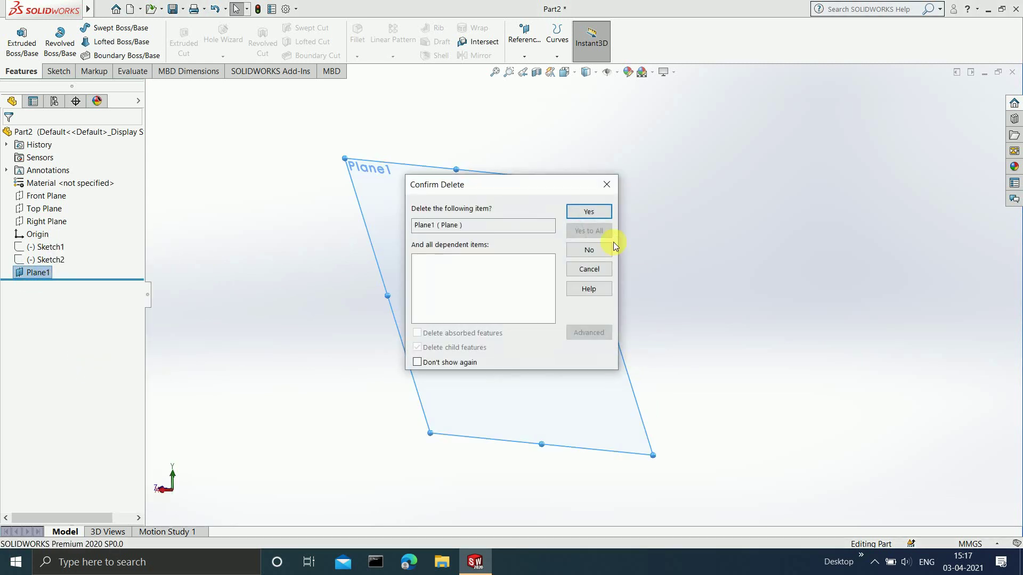
{"action": "left_click", "coordinate": [605, 213]}
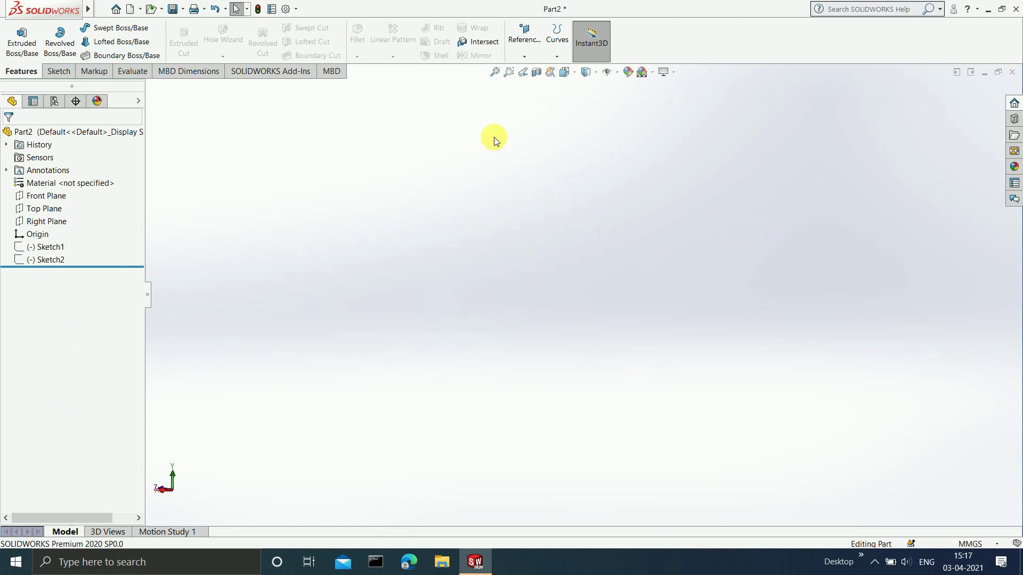
Start a Curve Through XYZ Points and add its first point at the origin, with X and Y at 0 mm
{"action": "left_click", "coordinate": [557, 56]}
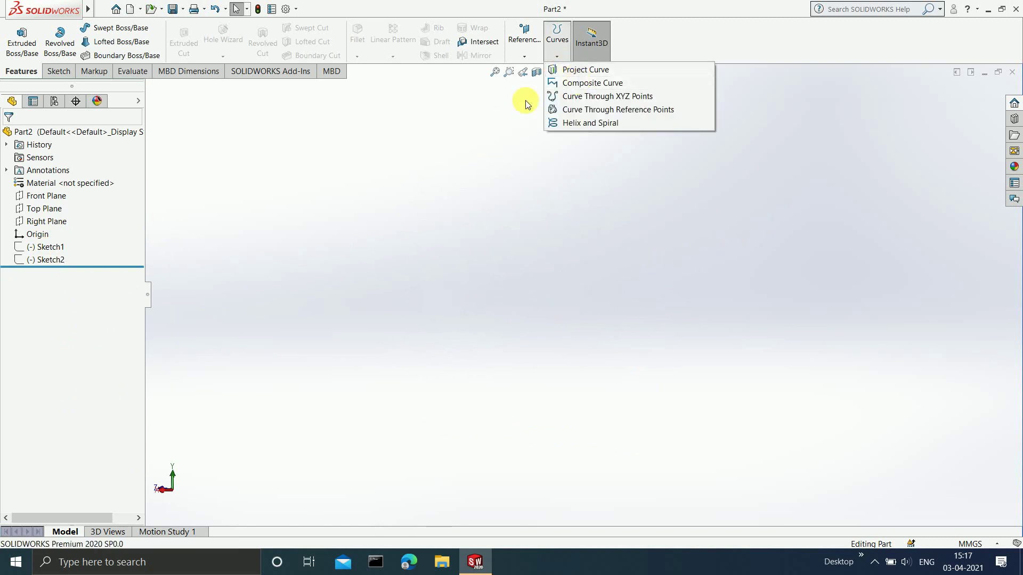
{"action": "left_click", "coordinate": [592, 97]}
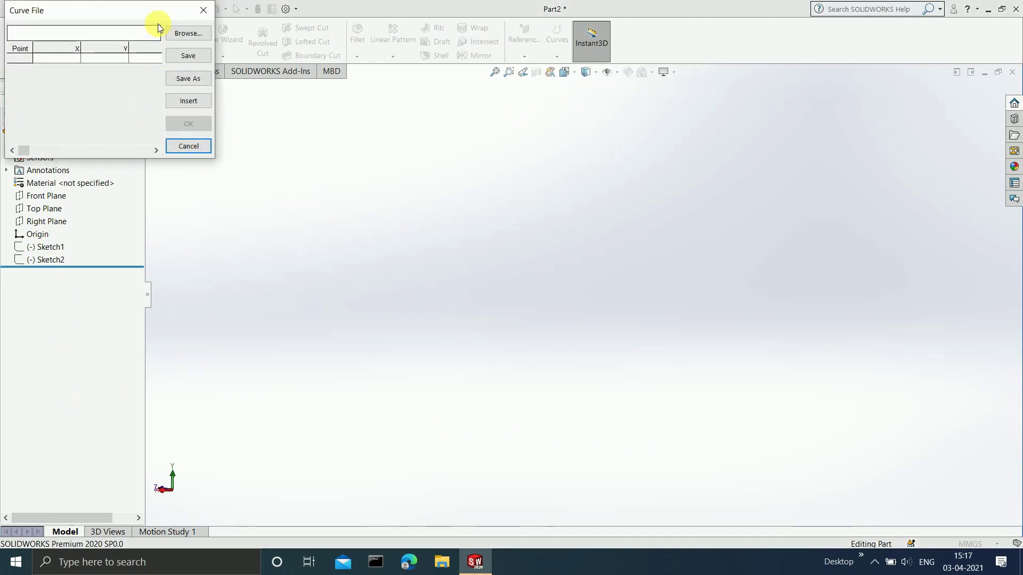
{"action": "left_click_drag", "start_coordinate": [156, 13], "coordinate": [869, 11]}
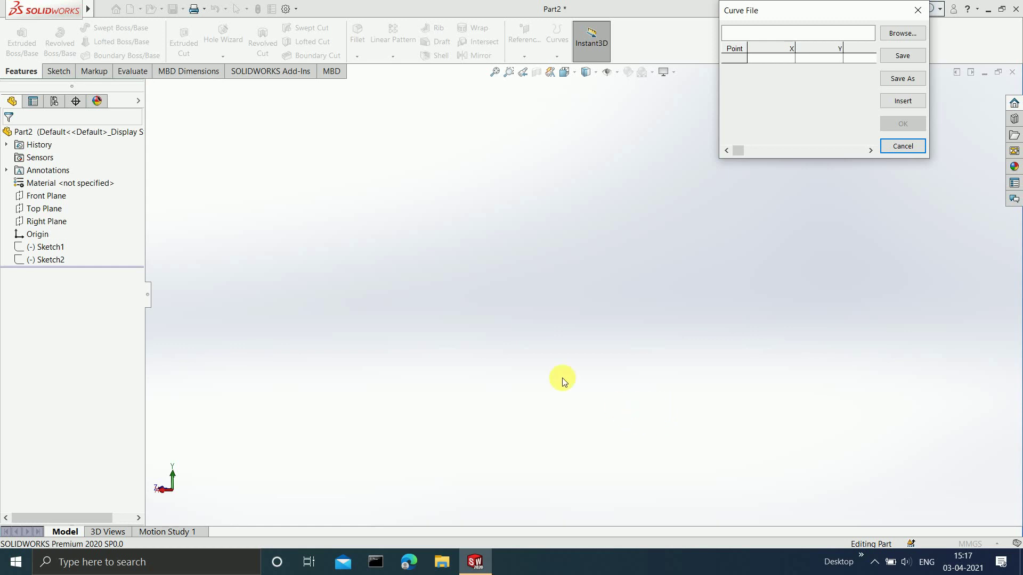
{"action": "left_click", "coordinate": [33, 240]}
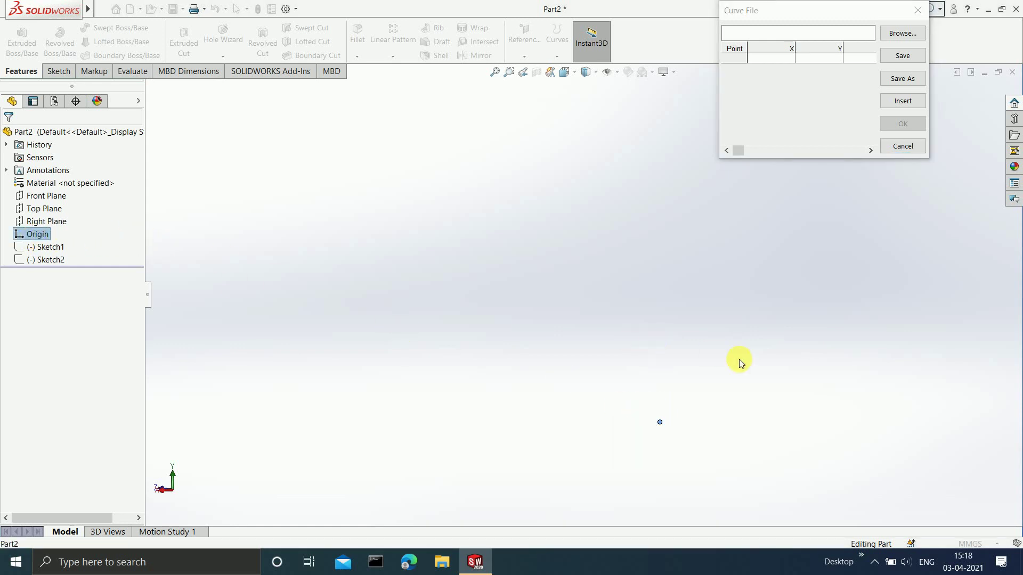
{"action": "left_click", "coordinate": [745, 419]}
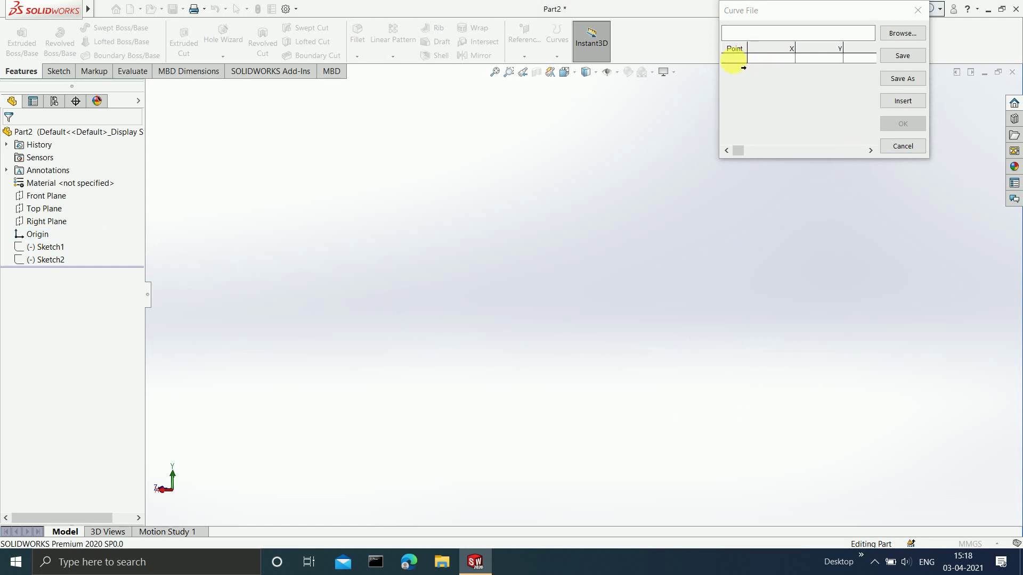
{"action": "left_click", "coordinate": [733, 60]}
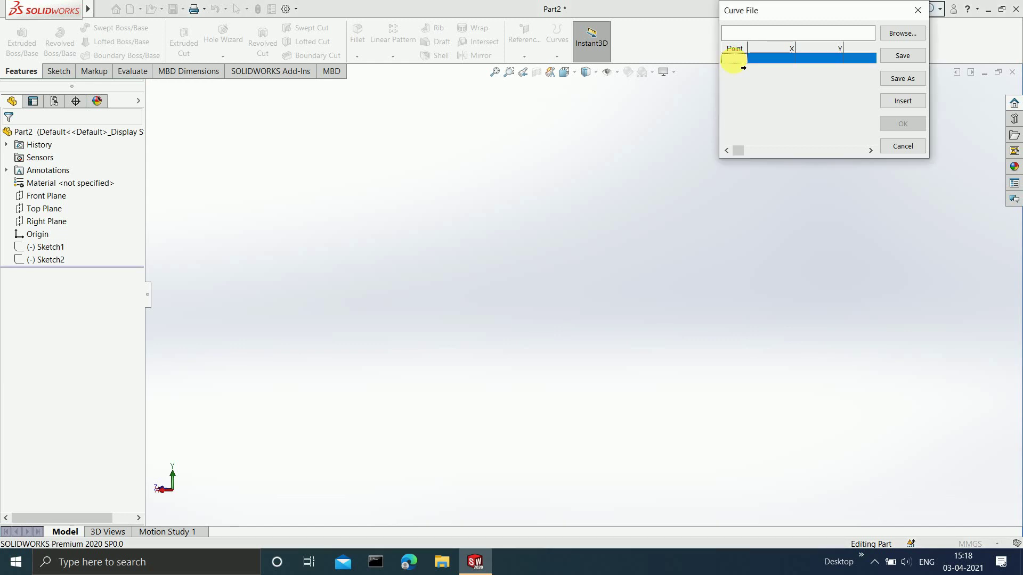
{"action": "left_click", "coordinate": [733, 60]}
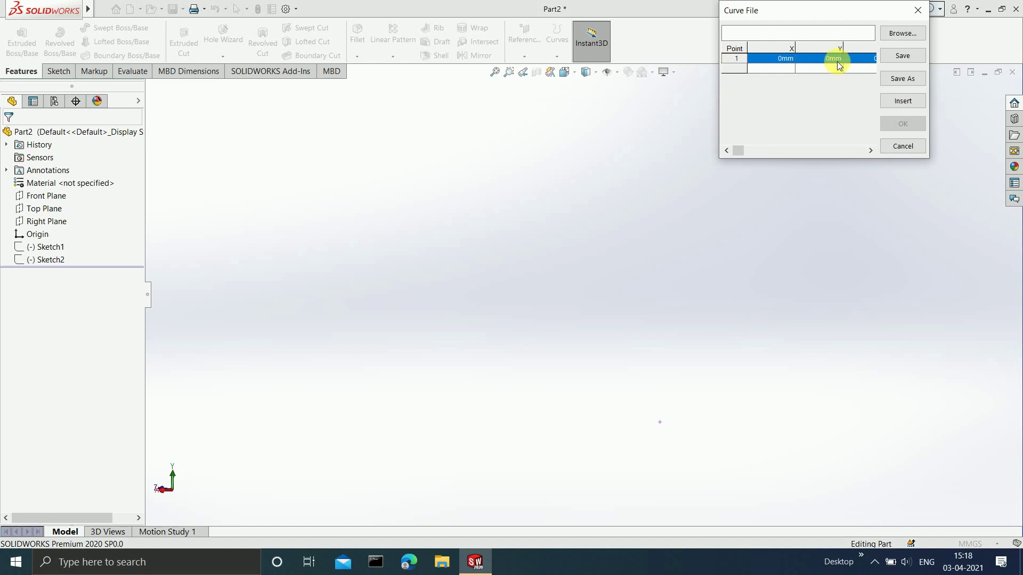
Add a second curve point with X set to 50 mm and Y to 60 mm
{"action": "left_click", "coordinate": [767, 68]}
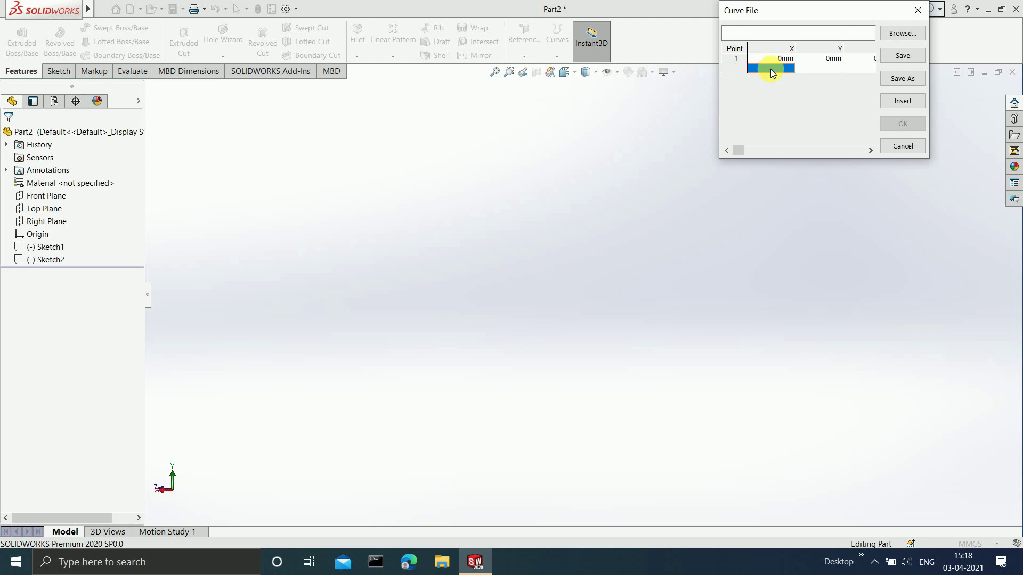
{"action": "double_click", "coordinate": [770, 69]}
{"action": "double_click", "coordinate": [774, 73]}
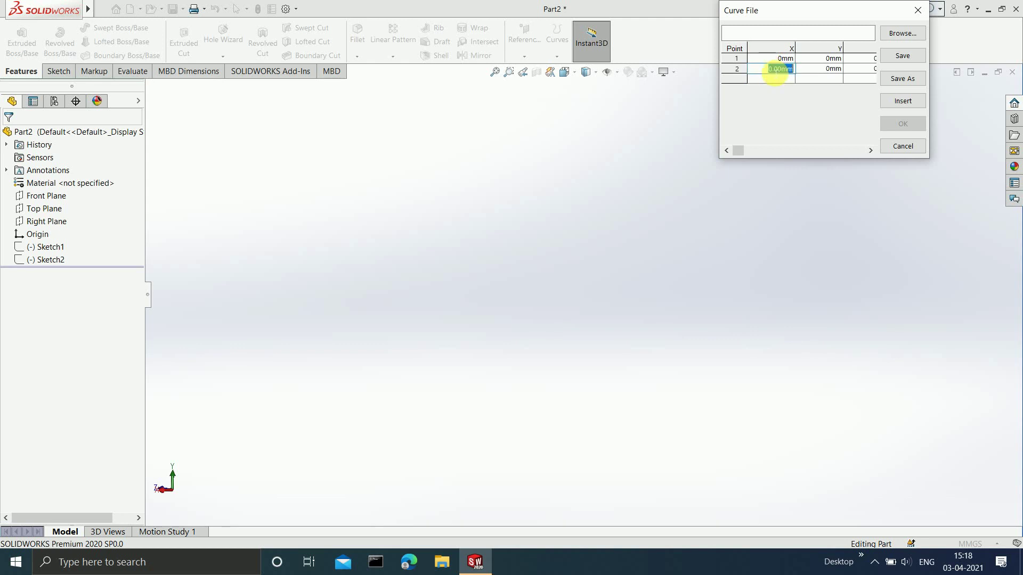
{"action": "type", "text": "50"}
{"action": "key", "text": "Return"}
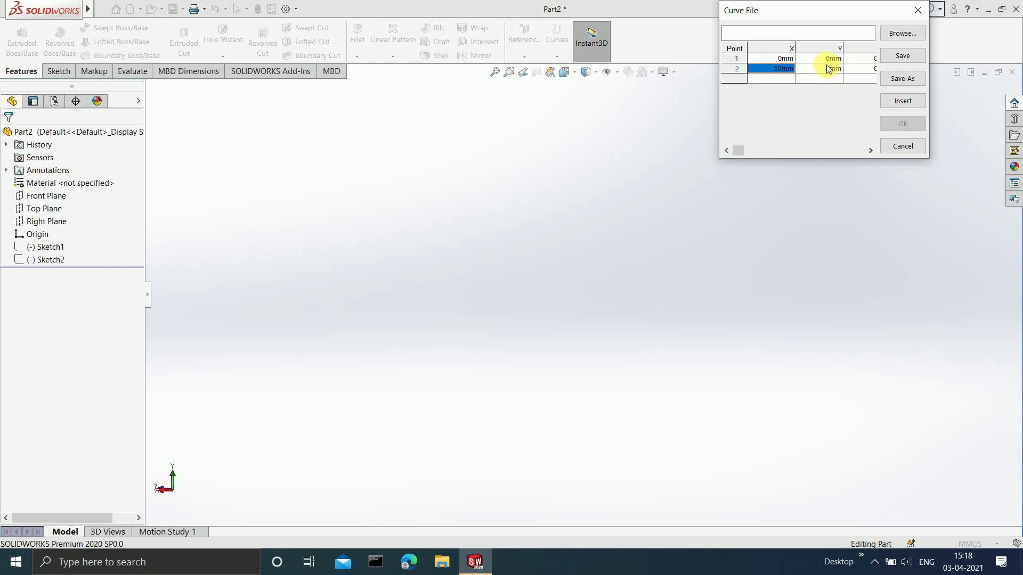
{"action": "left_click", "coordinate": [829, 69]}
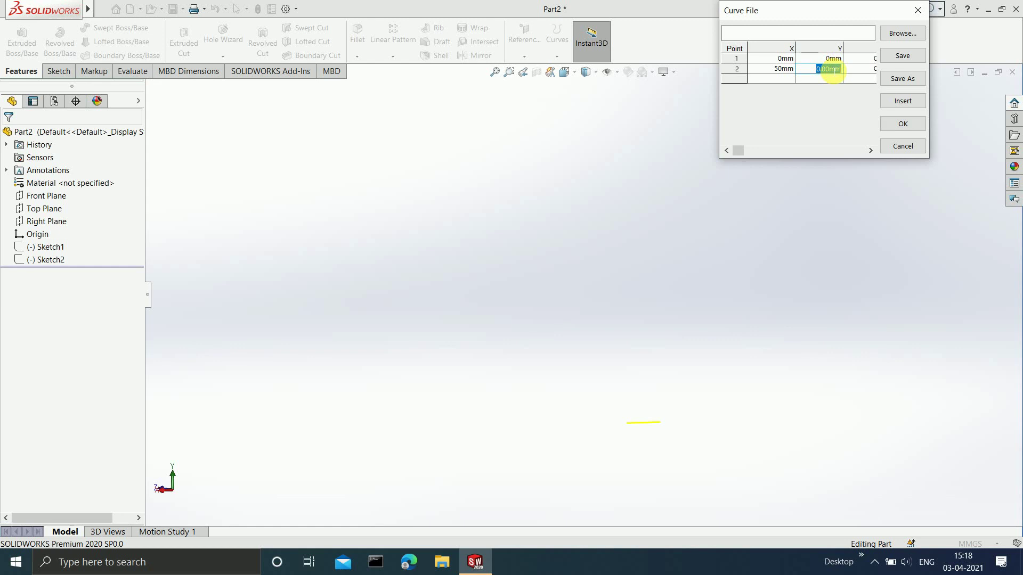
{"action": "type", "text": "60"}
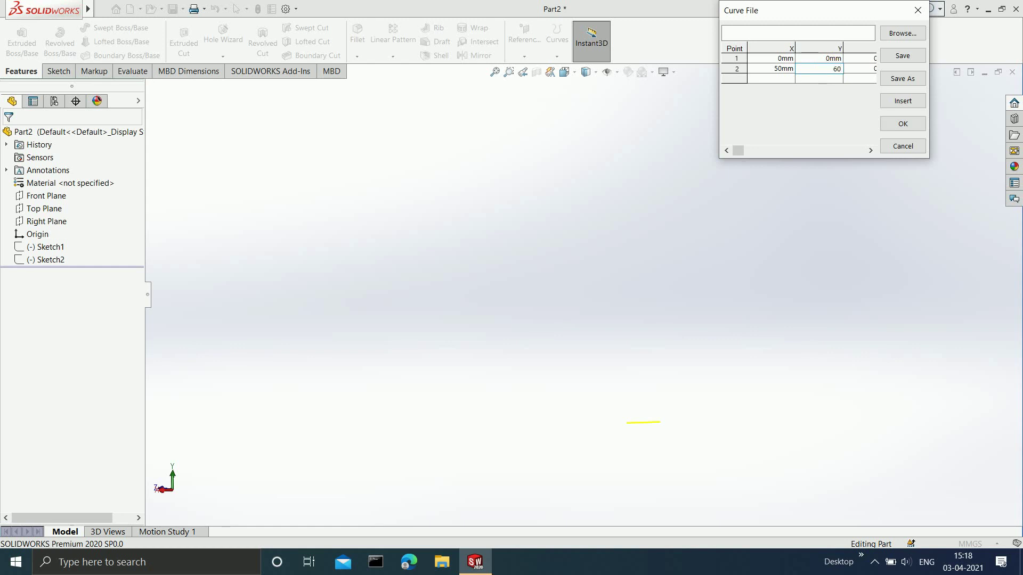
{"action": "key", "text": "Return"}
{"action": "scroll", "coordinate": [583, 318], "scroll_direction": "down", "scroll_amount": 7}
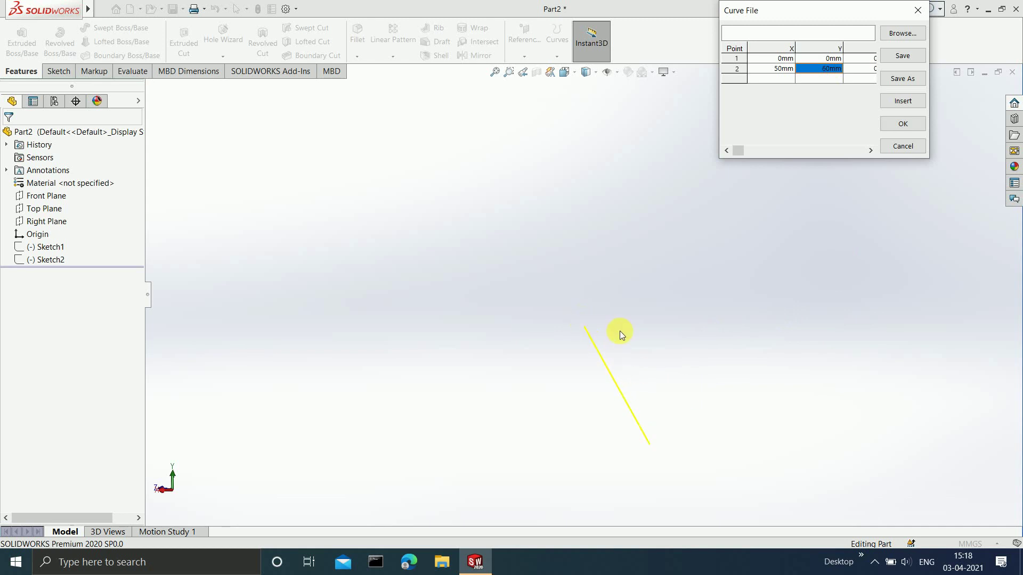
{"action": "mouse_move", "coordinate": [678, 399]}
{"action": "middle_mouse_down"}
{"action": "mouse_move", "coordinate": [680, 376]}
{"action": "mouse_move", "coordinate": [680, 398]}
{"action": "middle_mouse_up"}
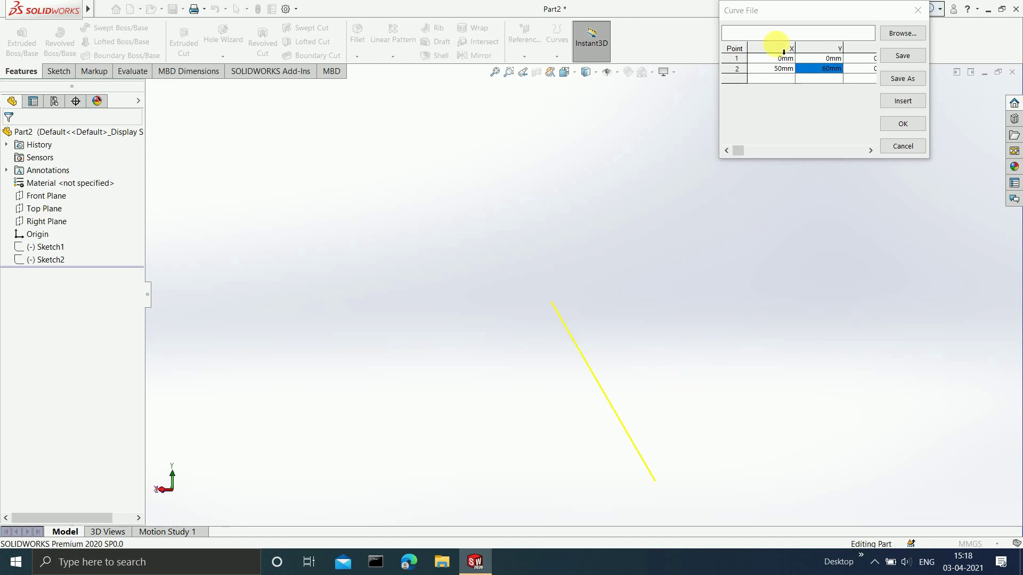
Add a third curve point with X set to 100 mm and Y to 170 mm
{"action": "double_click", "coordinate": [777, 81]}
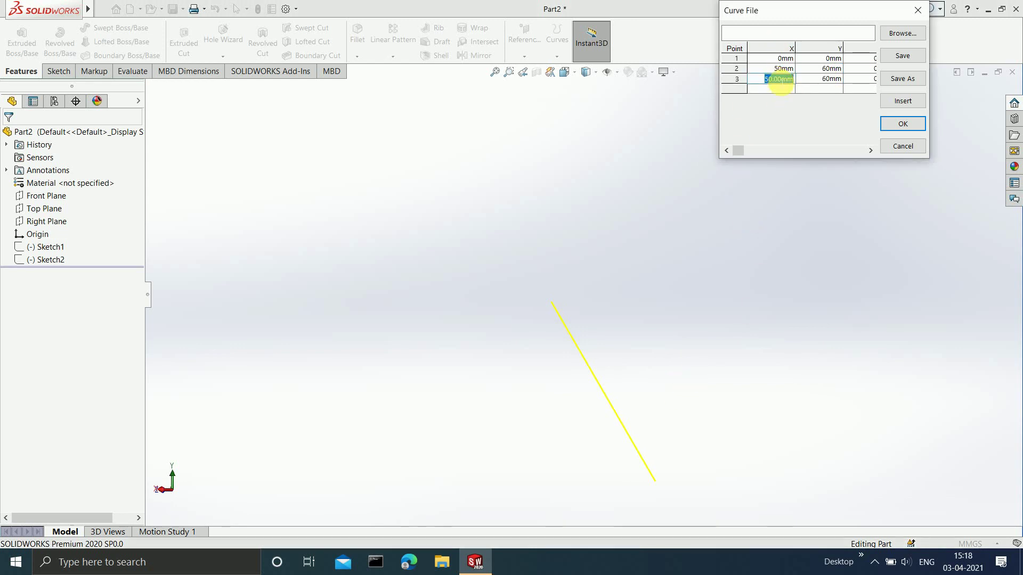
{"action": "type", "text": "100"}
{"action": "double_click", "coordinate": [820, 80]}
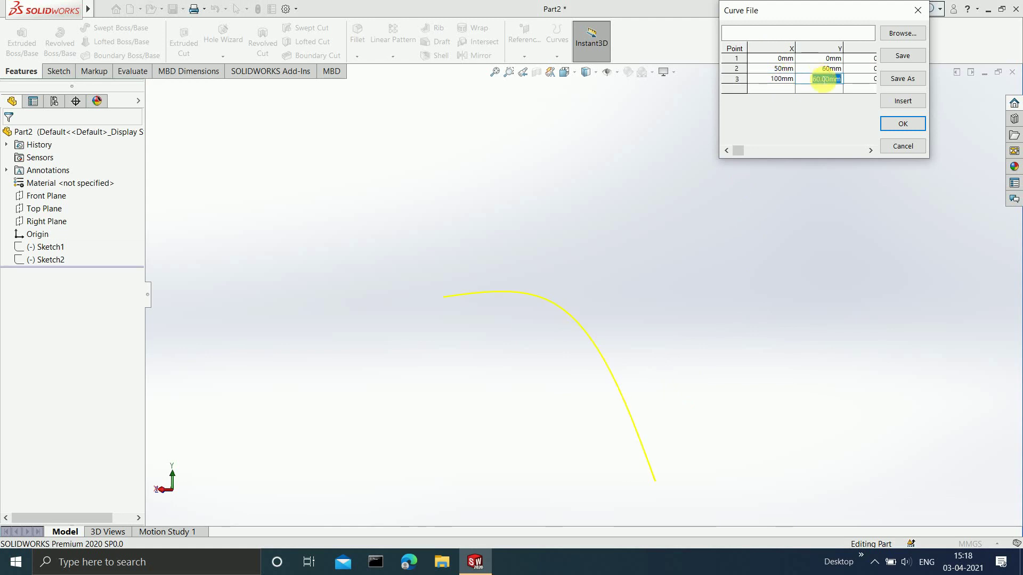
{"action": "type", "text": "170"}
{"action": "key", "text": "Return"}
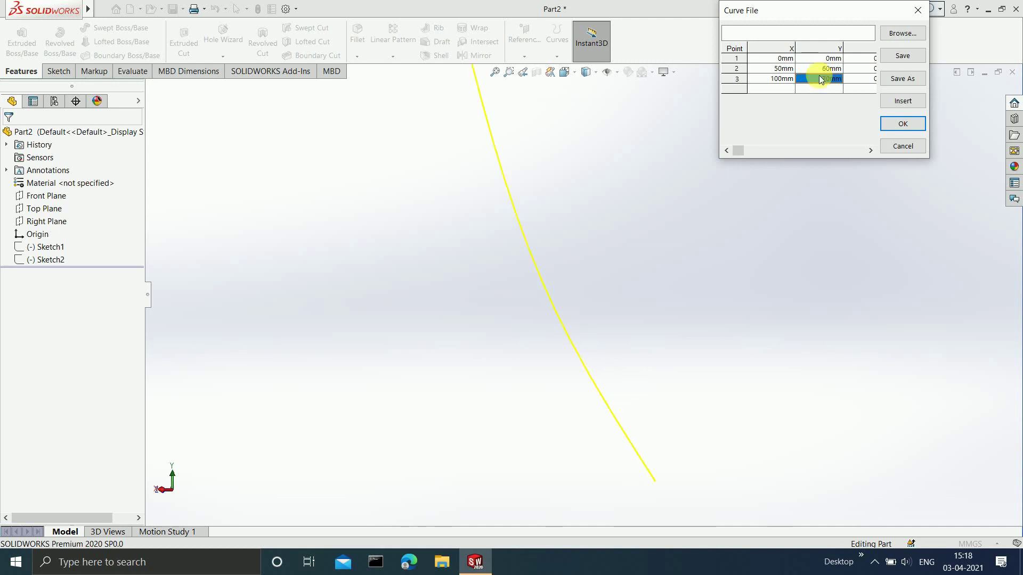
{"action": "middle_click_drag", "start_coordinate": [644, 238], "coordinate": [604, 210]}
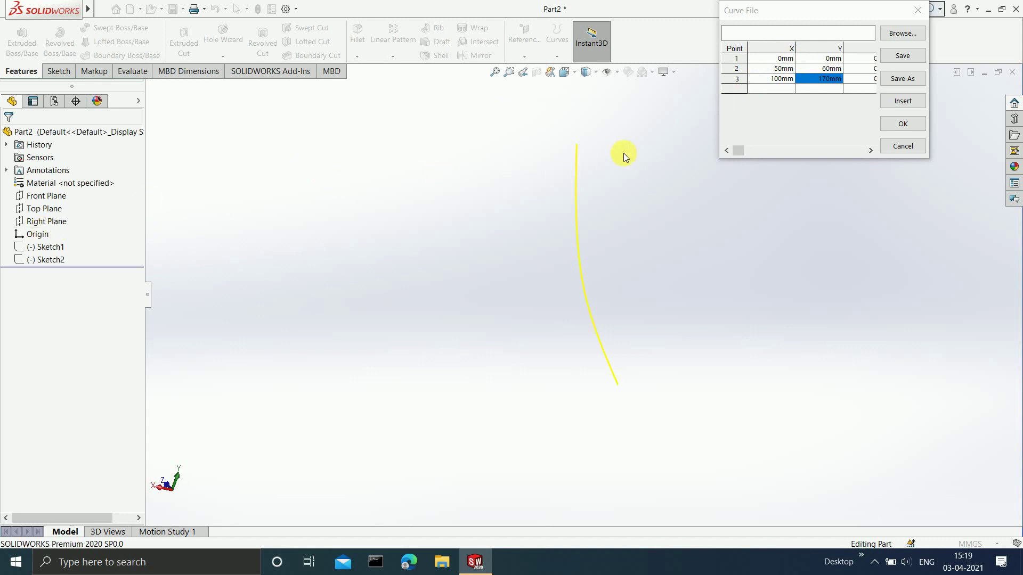
Add a fourth curve point with X set to -40 mm and Y to 30 mm, and finish the curve
{"action": "double_click", "coordinate": [778, 89]}
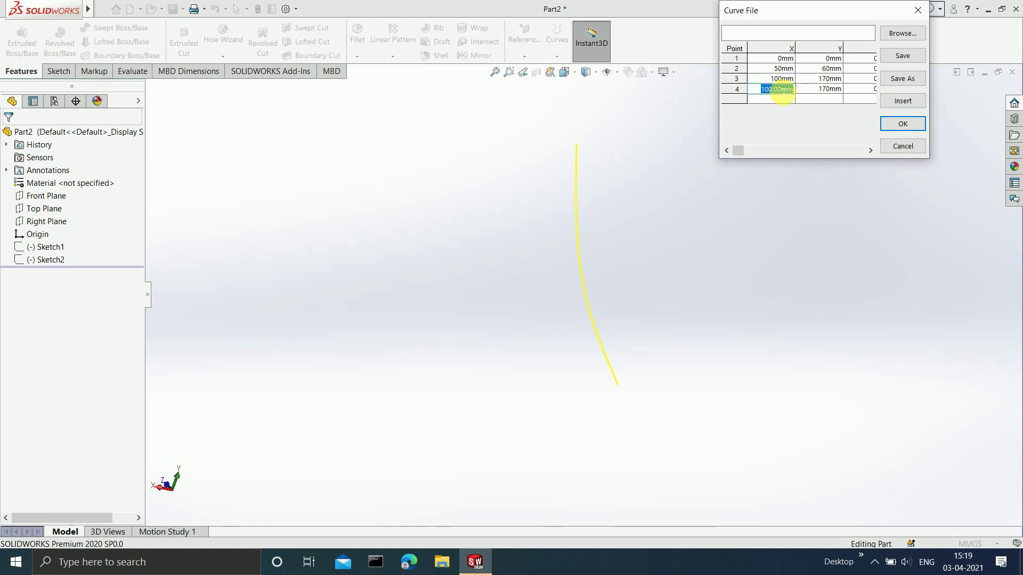
{"action": "type", "text": "-40"}
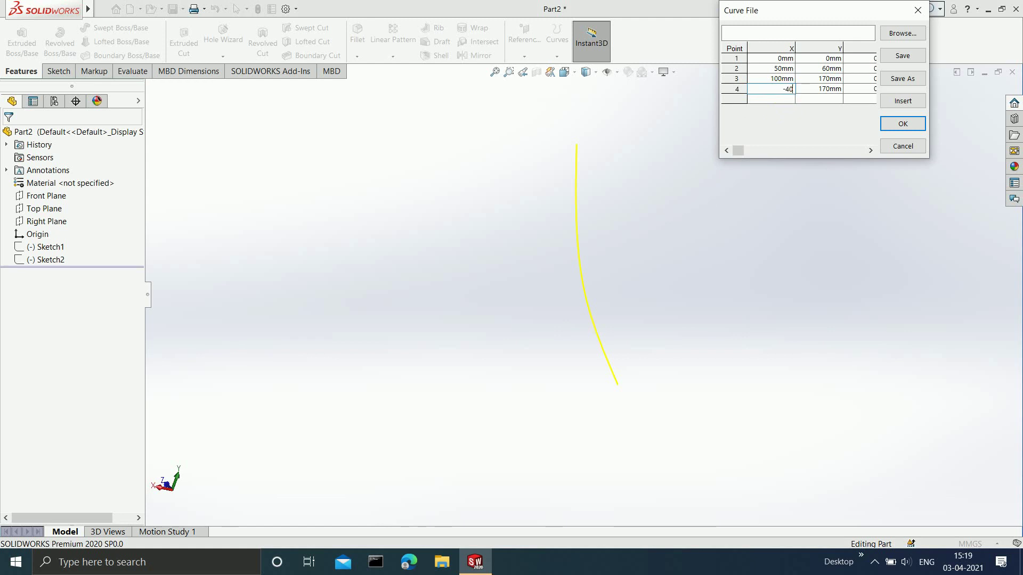
{"action": "double_click", "coordinate": [817, 89]}
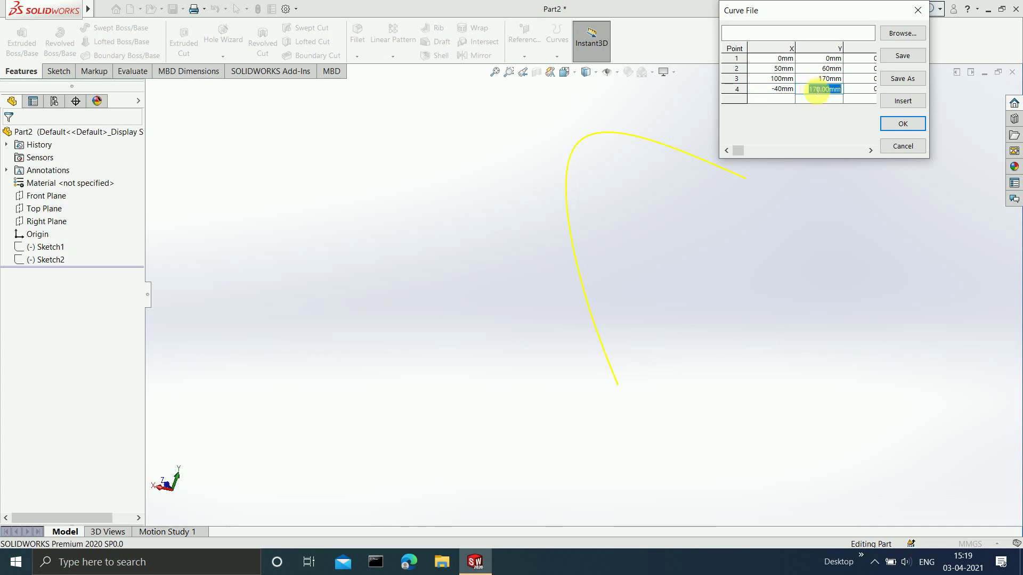
{"action": "type", "text": "30"}
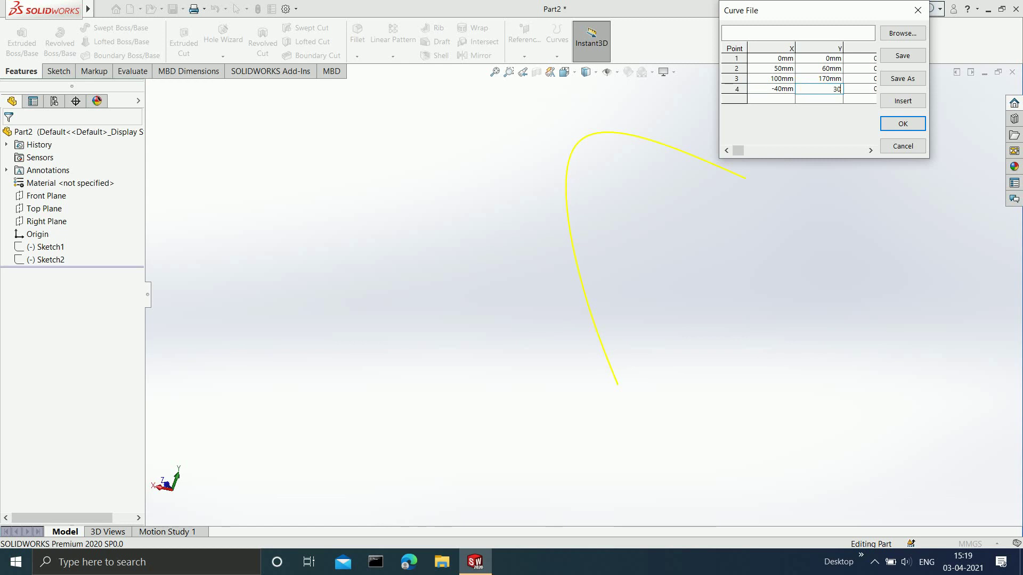
{"action": "left_click", "coordinate": [814, 91]}
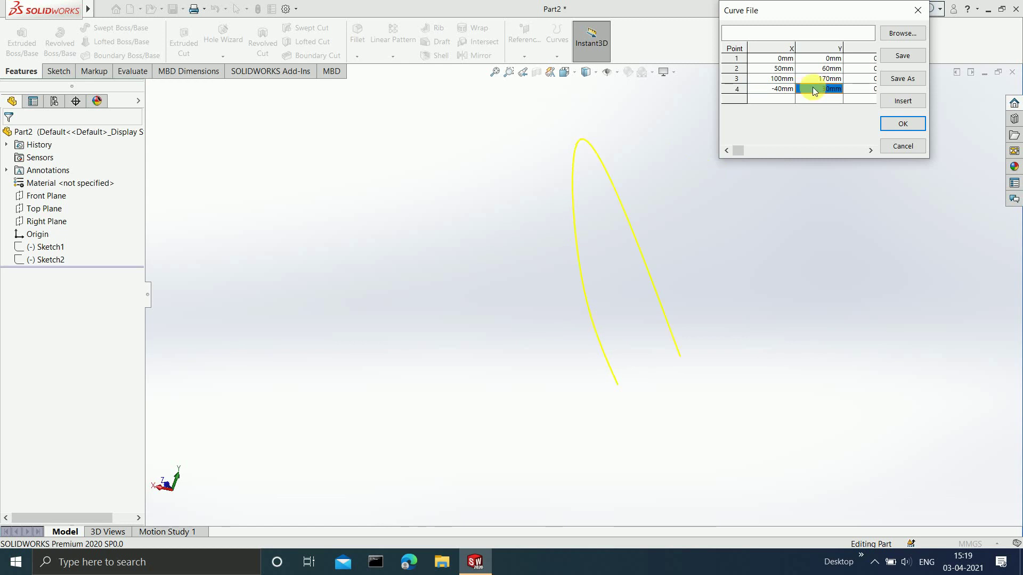
{"action": "middle_click_drag", "start_coordinate": [744, 235], "coordinate": [757, 178]}
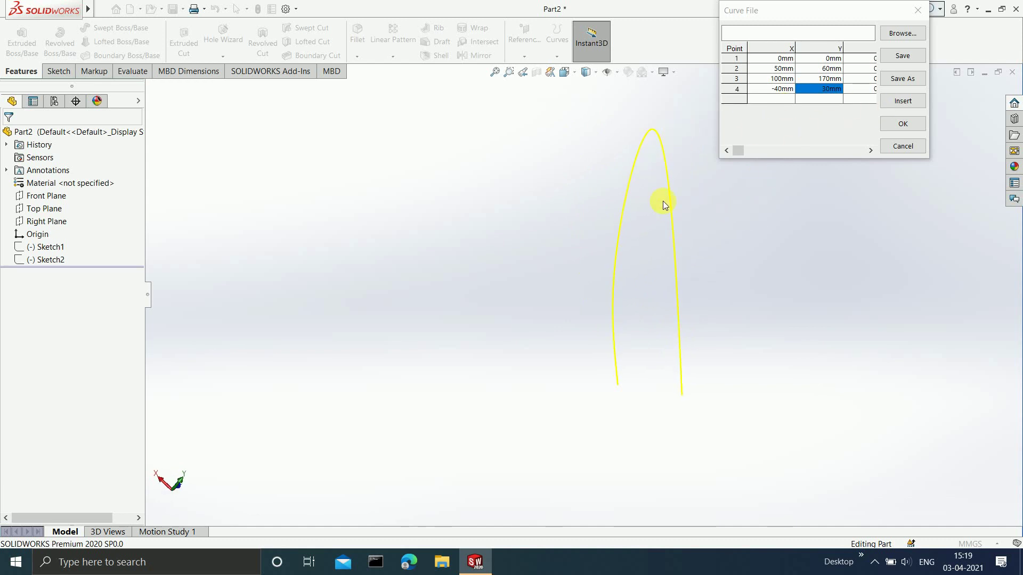
{"action": "left_click", "coordinate": [899, 123]}
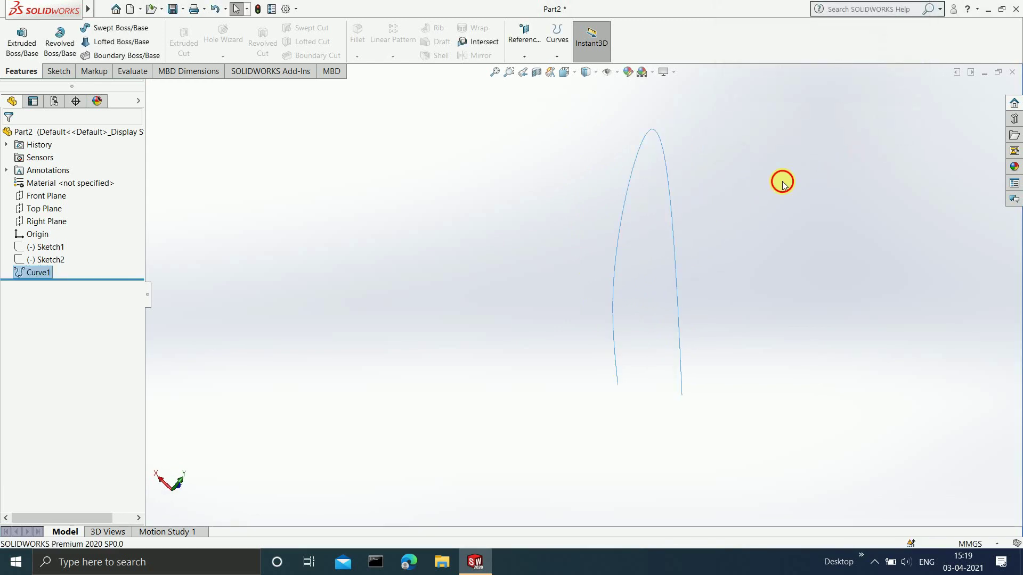
{"action": "middle_click_drag", "start_coordinate": [787, 178], "coordinate": [651, 298]}
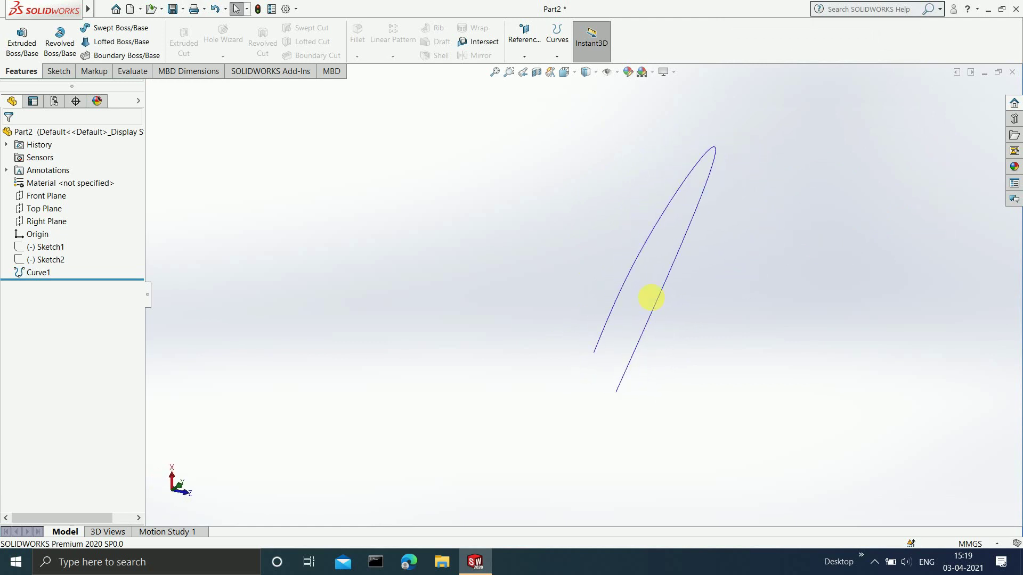
Delete the curve built from the XYZ points
{"action": "left_click", "coordinate": [567, 52]}
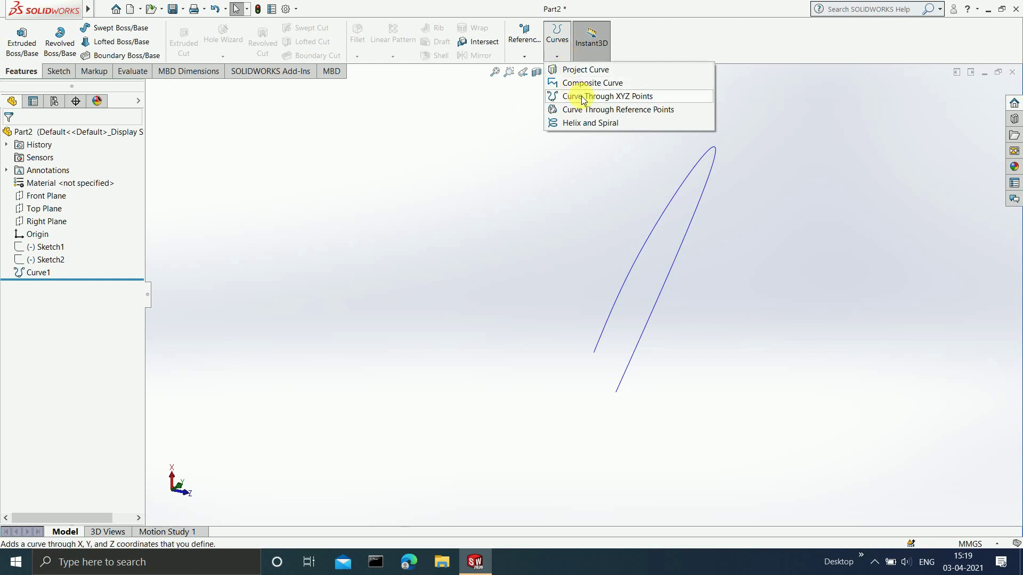
{"action": "left_click", "coordinate": [43, 274]}
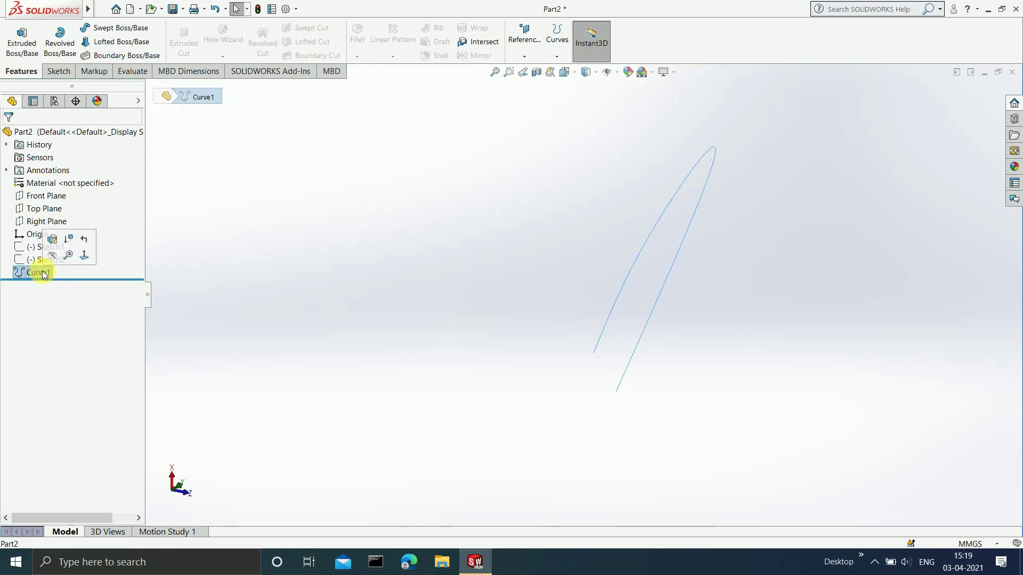
{"action": "right_click", "coordinate": [42, 272]}
{"action": "left_click", "coordinate": [74, 333]}
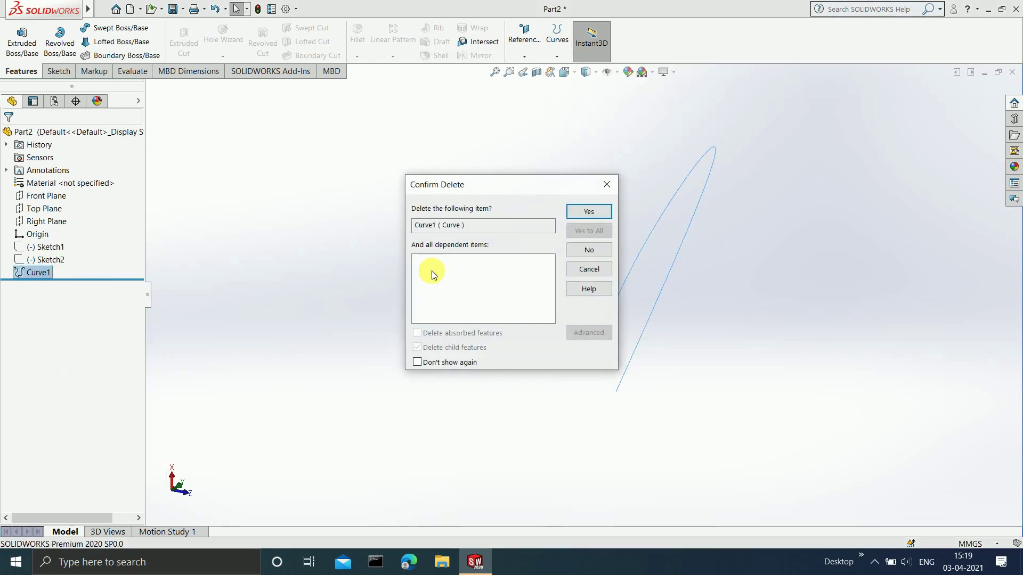
{"action": "left_click", "coordinate": [583, 209]}
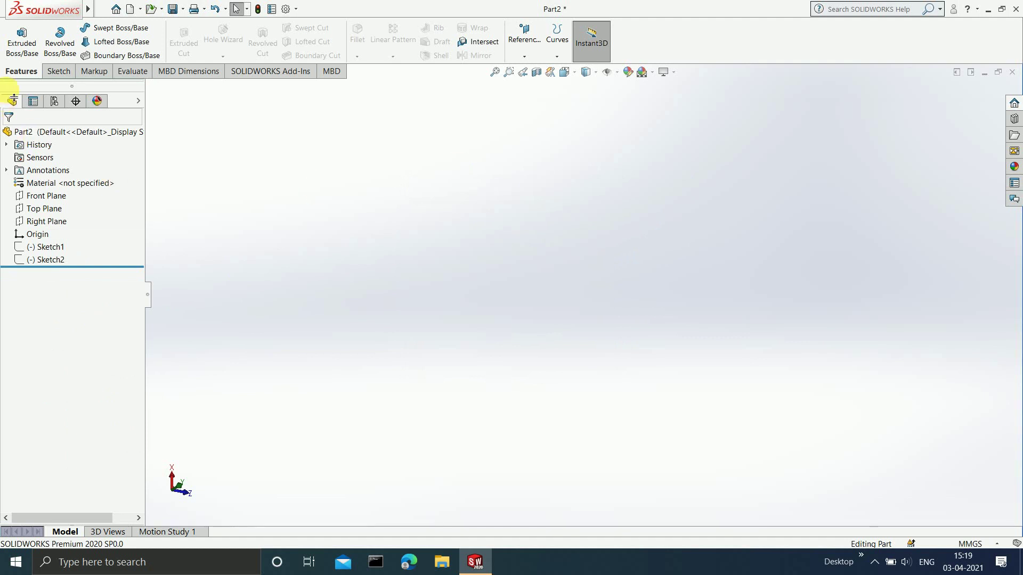
Start a 3D sketch and begin a spline at the origin with two more points in the XY plane
{"action": "left_click", "coordinate": [56, 75]}
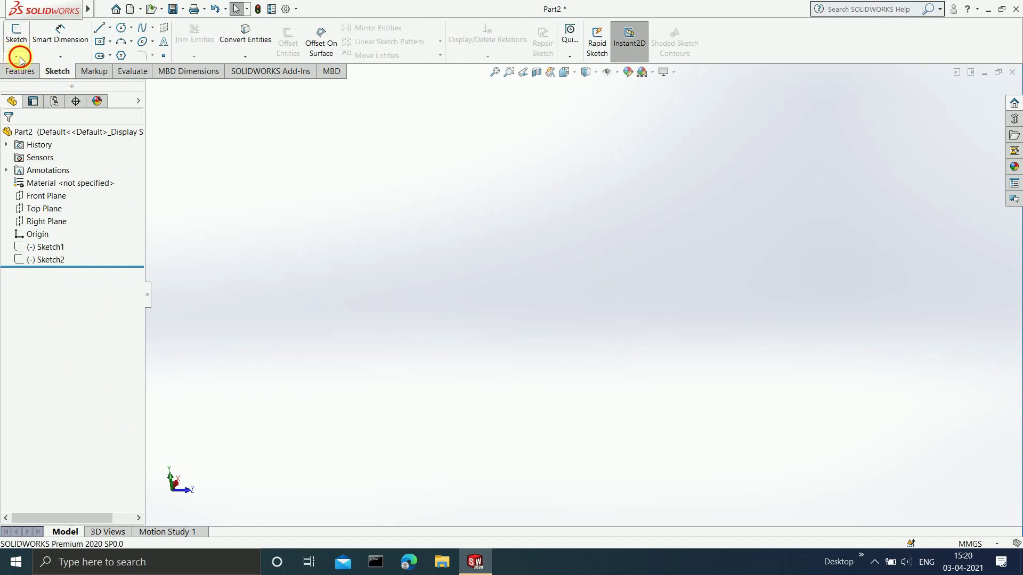
{"action": "left_click", "coordinate": [20, 59]}
{"action": "left_click", "coordinate": [37, 82]}
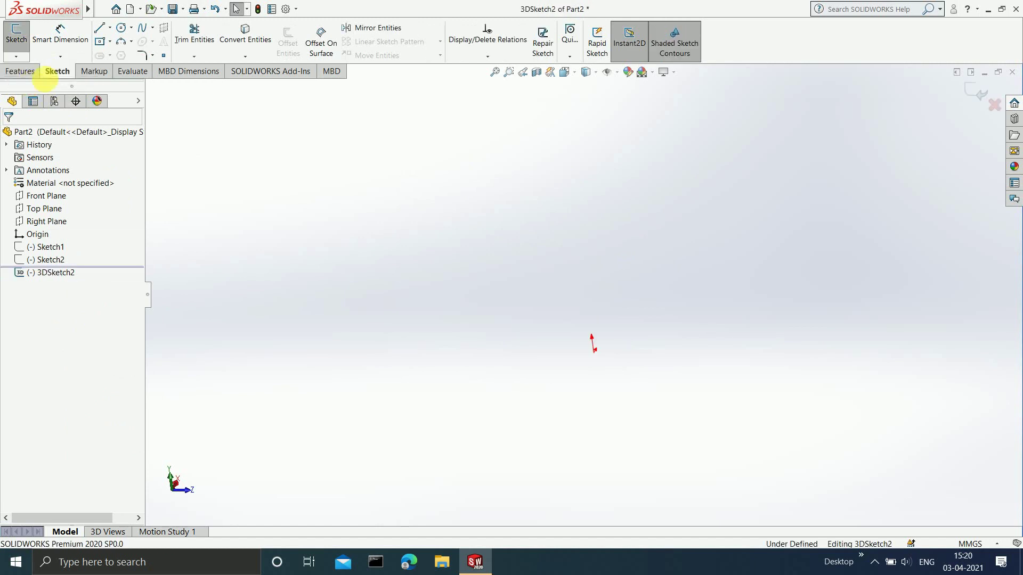
{"action": "left_click", "coordinate": [143, 28]}
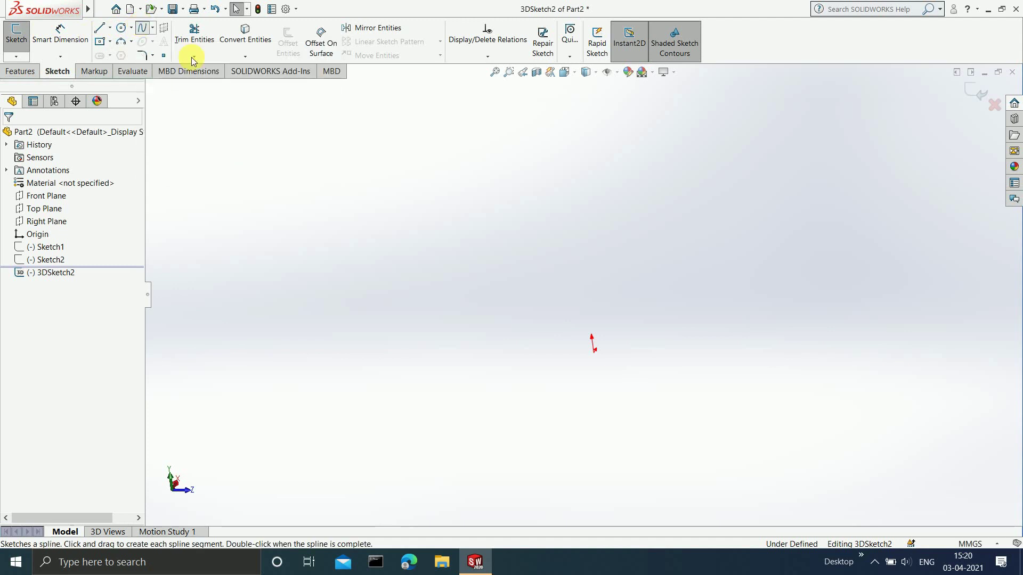
{"action": "left_click", "coordinate": [594, 353]}
{"action": "left_click", "coordinate": [662, 278]}
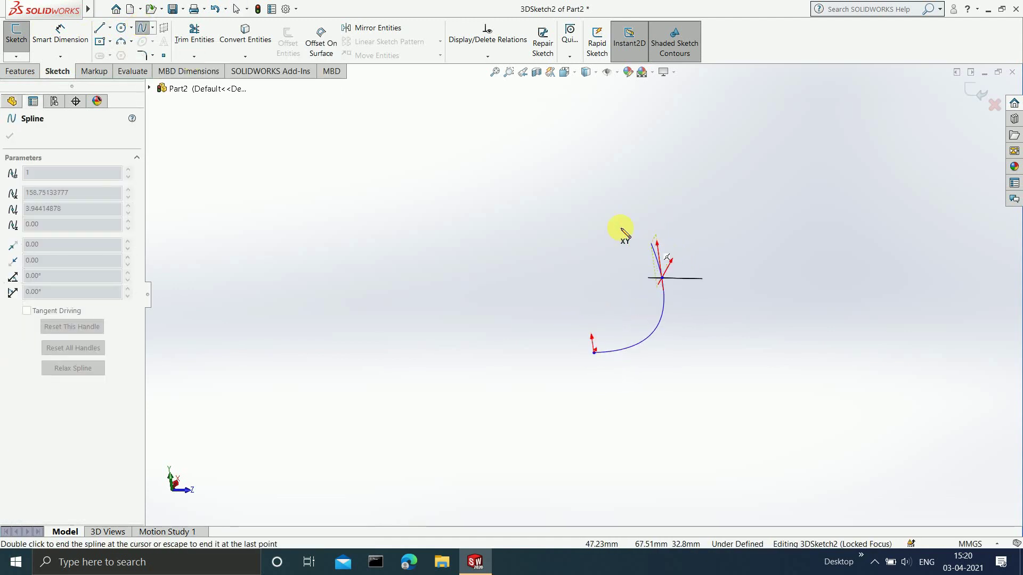
{"action": "left_click", "coordinate": [597, 219]}
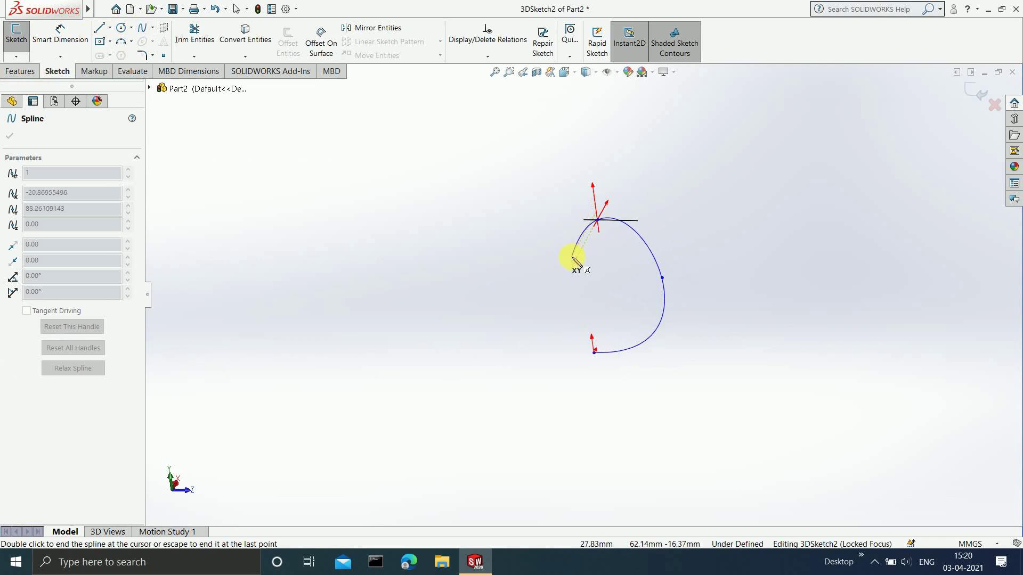
Switch the spline drawing to the YZ plane and place its next point
{"action": "mouse_move", "coordinate": [575, 260]}
{"action": "middle_mouse_down"}
{"action": "mouse_move", "coordinate": [514, 206]}
{"action": "mouse_move", "coordinate": [566, 251]}
{"action": "mouse_move", "coordinate": [593, 235]}
{"action": "middle_mouse_up"}
{"action": "key", "text": "Tab"}
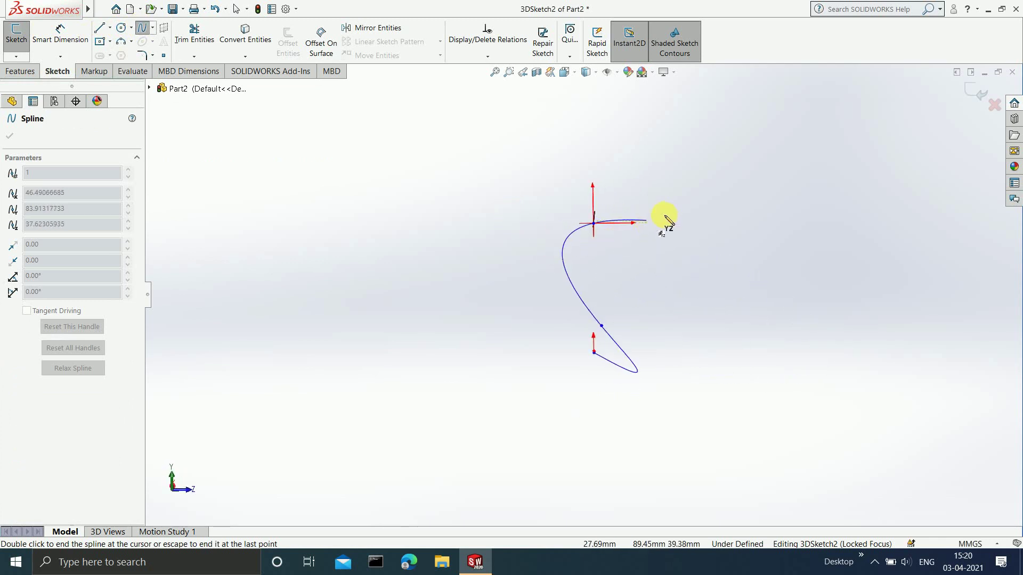
{"action": "left_click", "coordinate": [751, 213]}
{"action": "middle_click_drag", "start_coordinate": [751, 213], "coordinate": [716, 367]}
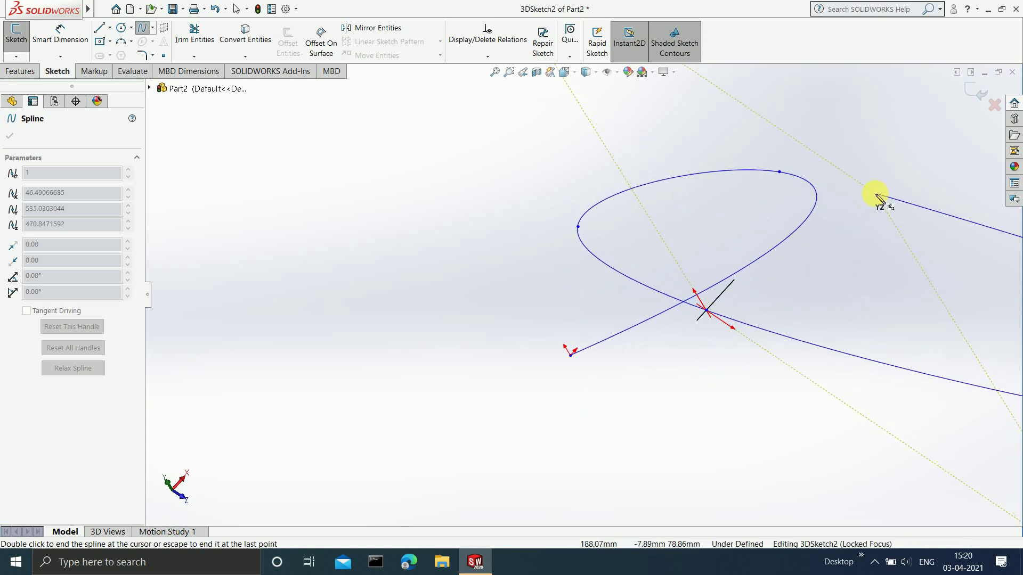
Continue the spline through several more freehand points in the ZX plane and end it at the last one
{"action": "middle_click_drag", "start_coordinate": [874, 187], "coordinate": [896, 356]}
{"action": "scroll", "coordinate": [895, 356], "scroll_direction": "up", "scroll_amount": 2}
{"action": "scroll", "coordinate": [784, 365], "scroll_direction": "up", "scroll_amount": 2}
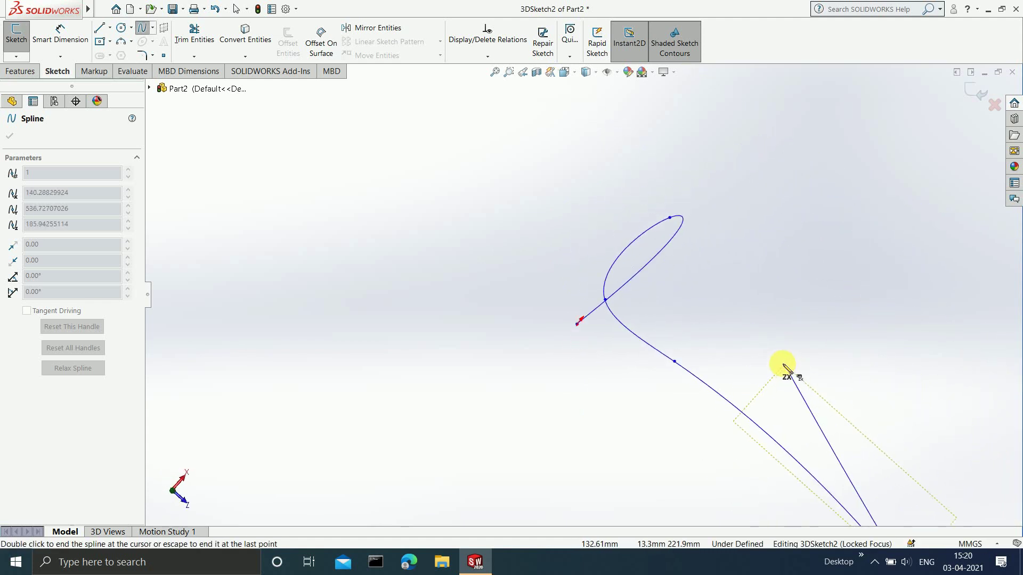
{"action": "mouse_move", "coordinate": [784, 366]}
{"action": "middle_mouse_down"}
{"action": "mouse_move", "coordinate": [712, 320]}
{"action": "mouse_move", "coordinate": [718, 301]}
{"action": "mouse_move", "coordinate": [692, 360]}
{"action": "mouse_move", "coordinate": [713, 349]}
{"action": "mouse_move", "coordinate": [685, 290]}
{"action": "mouse_move", "coordinate": [628, 297]}
{"action": "mouse_move", "coordinate": [660, 292]}
{"action": "mouse_move", "coordinate": [510, 210]}
{"action": "mouse_move", "coordinate": [520, 123]}
{"action": "mouse_move", "coordinate": [472, 208]}
{"action": "mouse_move", "coordinate": [573, 244]}
{"action": "mouse_move", "coordinate": [592, 232]}
{"action": "mouse_move", "coordinate": [550, 242]}
{"action": "mouse_move", "coordinate": [616, 199]}
{"action": "mouse_move", "coordinate": [623, 222]}
{"action": "mouse_move", "coordinate": [541, 326]}
{"action": "mouse_move", "coordinate": [486, 299]}
{"action": "mouse_move", "coordinate": [470, 259]}
{"action": "middle_mouse_up"}
{"action": "scroll", "coordinate": [510, 210], "scroll_direction": "down", "scroll_amount": 3}
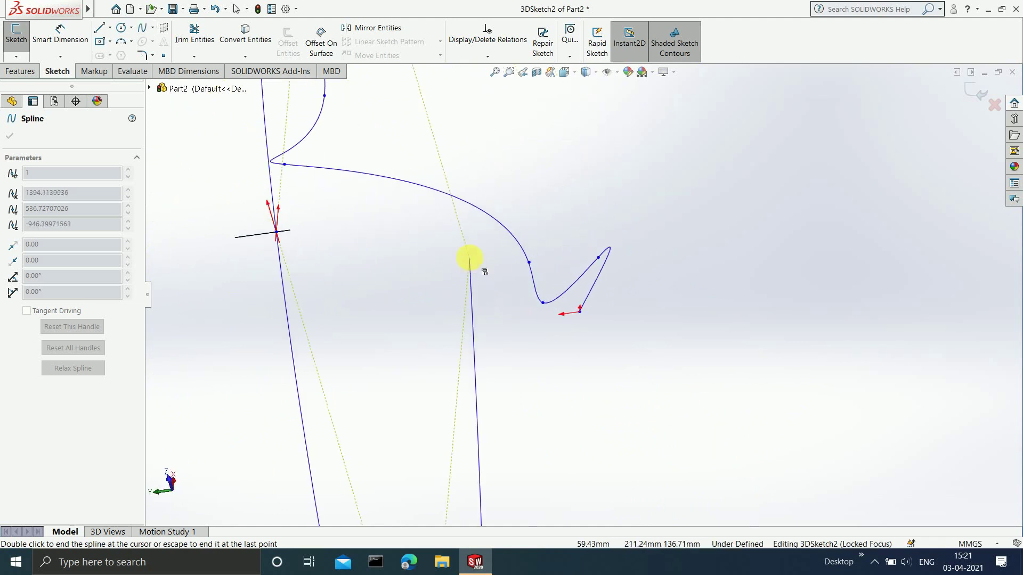
{"action": "left_click", "coordinate": [548, 186]}
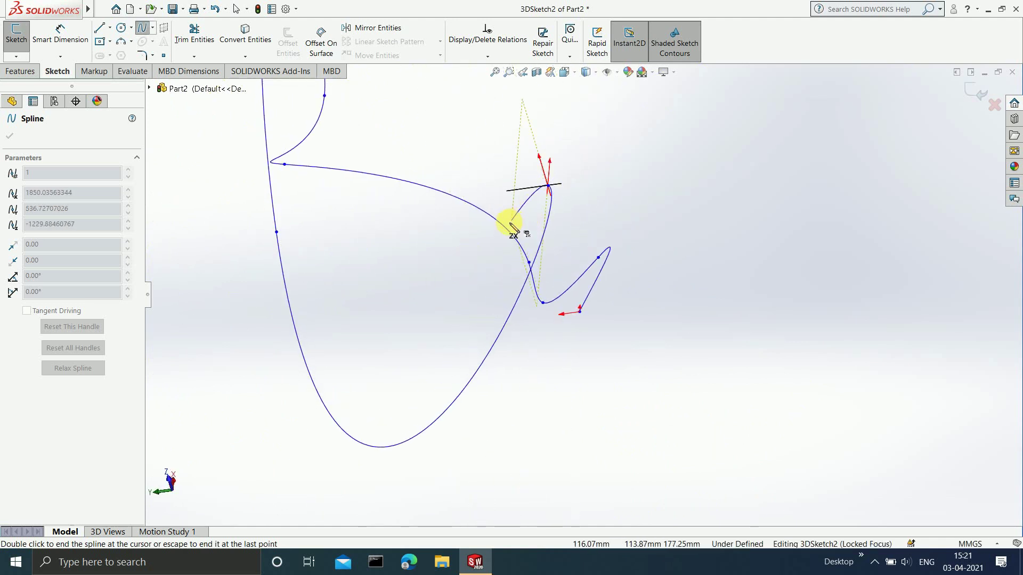
{"action": "middle_click_drag", "start_coordinate": [511, 226], "coordinate": [456, 228]}
{"action": "left_click", "coordinate": [434, 237]}
{"action": "left_click", "coordinate": [454, 246]}
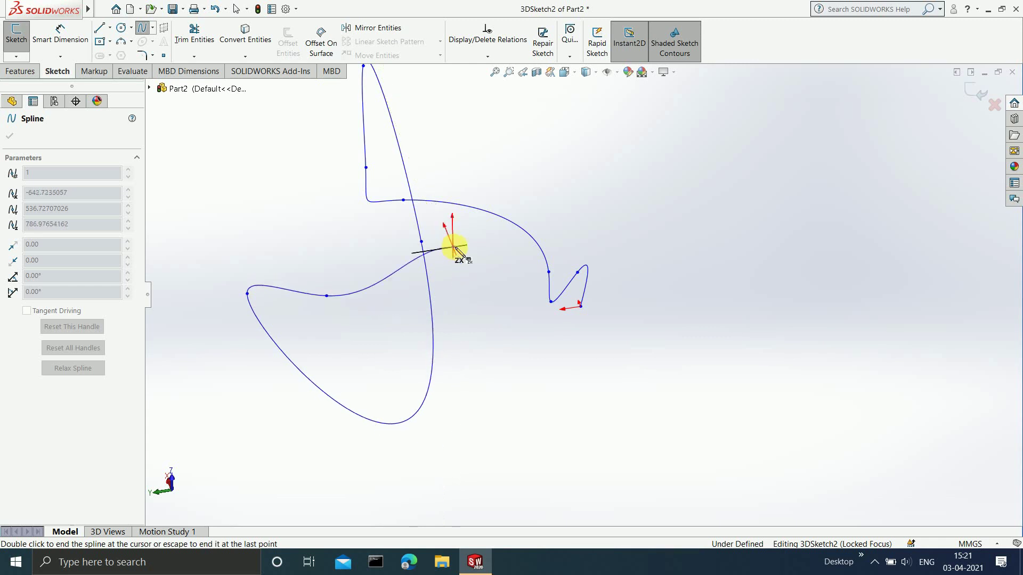
{"action": "key", "text": "Escape"}
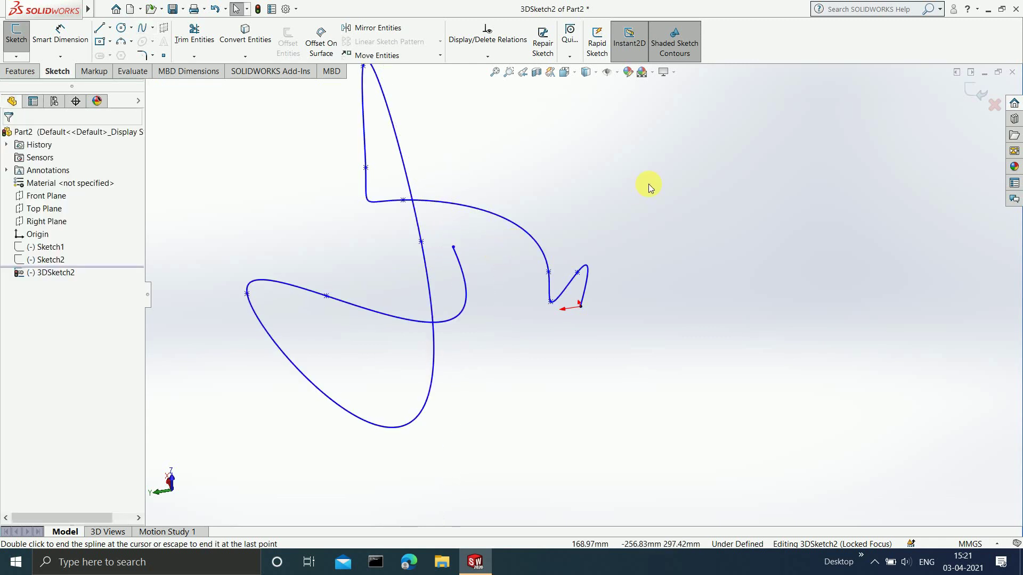
{"action": "middle_click_drag", "start_coordinate": [648, 186], "coordinate": [633, 234]}
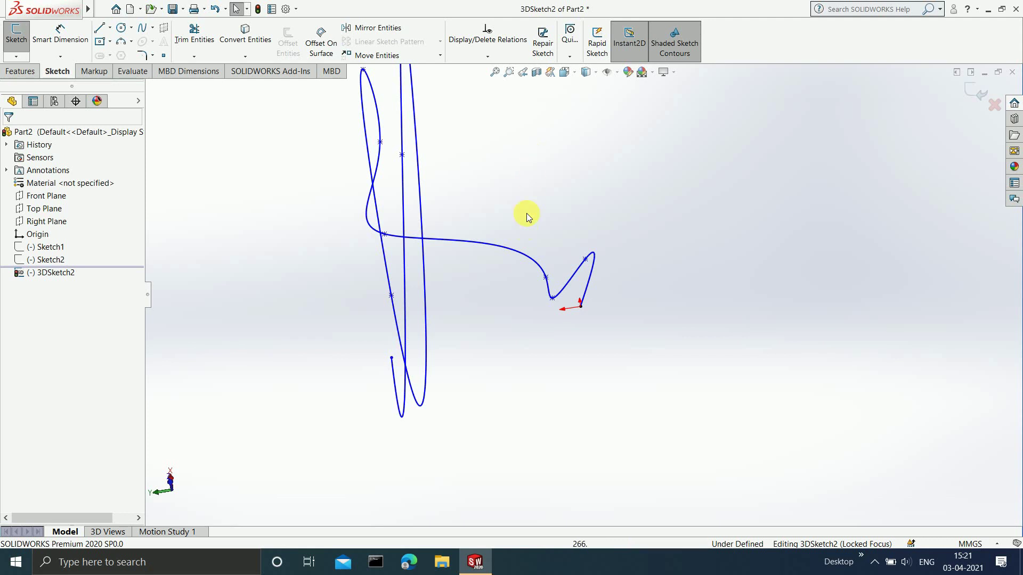
{"action": "mouse_move", "coordinate": [525, 217]}
{"action": "middle_mouse_down"}
{"action": "mouse_move", "coordinate": [548, 219]}
{"action": "mouse_move", "coordinate": [381, 185]}
{"action": "middle_mouse_up"}
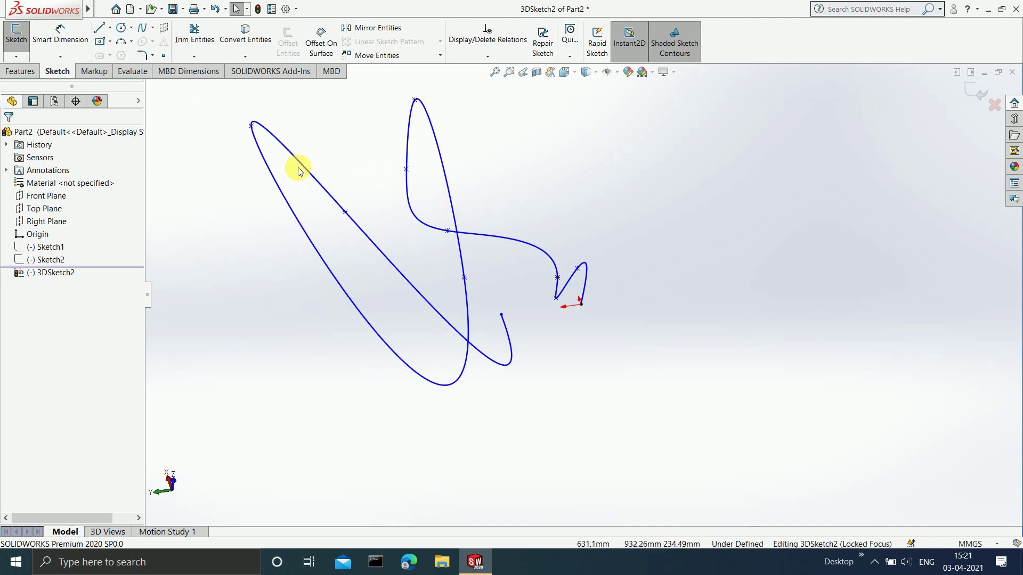